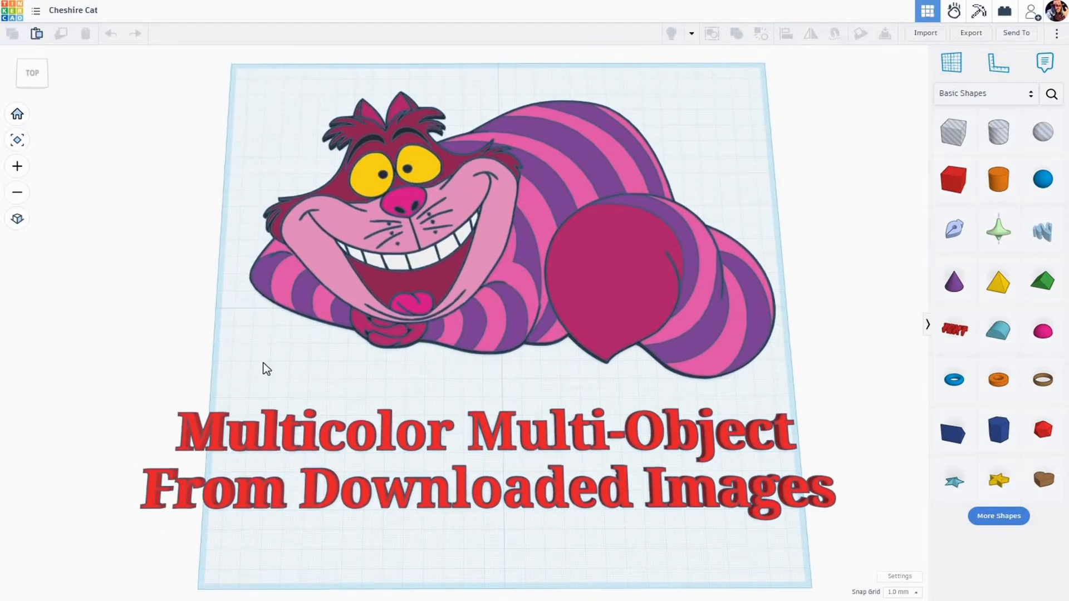
right_click_drag(415, 356, 301, 368)
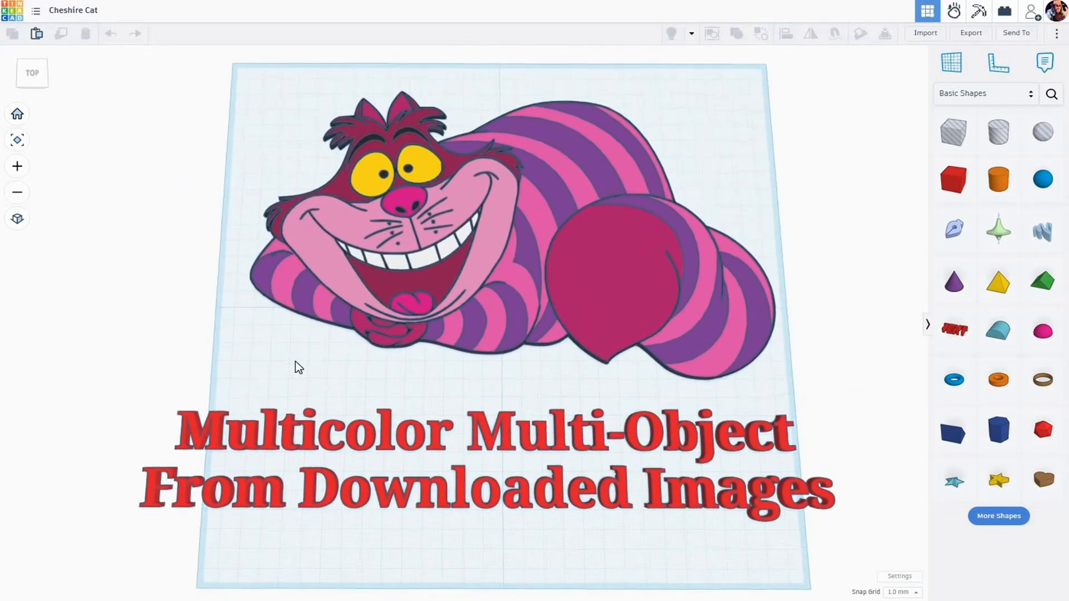
right_click_drag(289, 362, 281, 361)
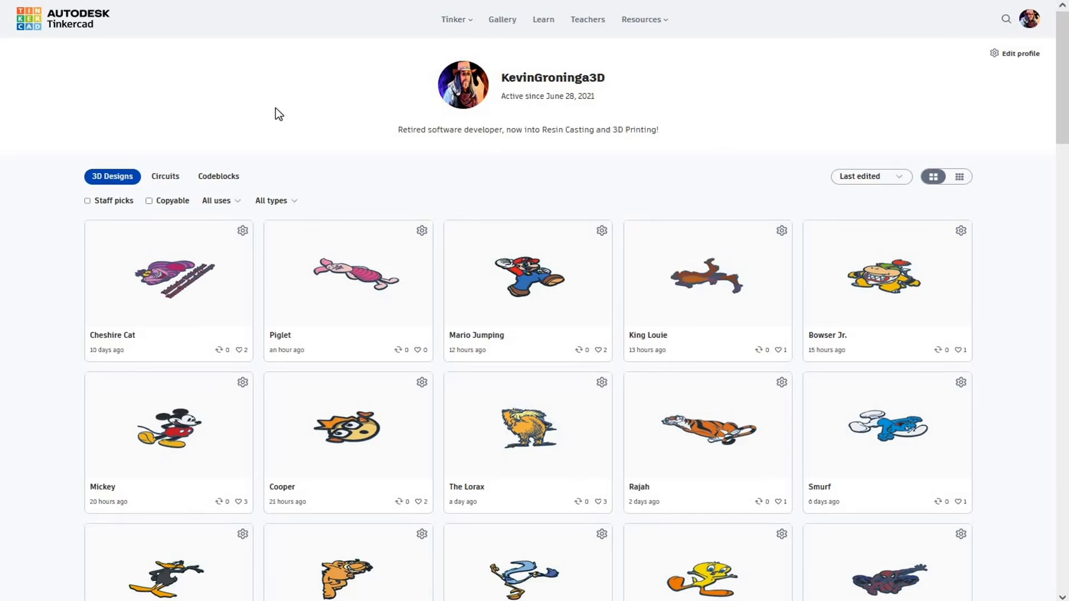
Browse the published 3D designs and preview the Bowser Jr. design
scroll(279, 115, "down", 2)
scroll(278, 117, "up", 2)
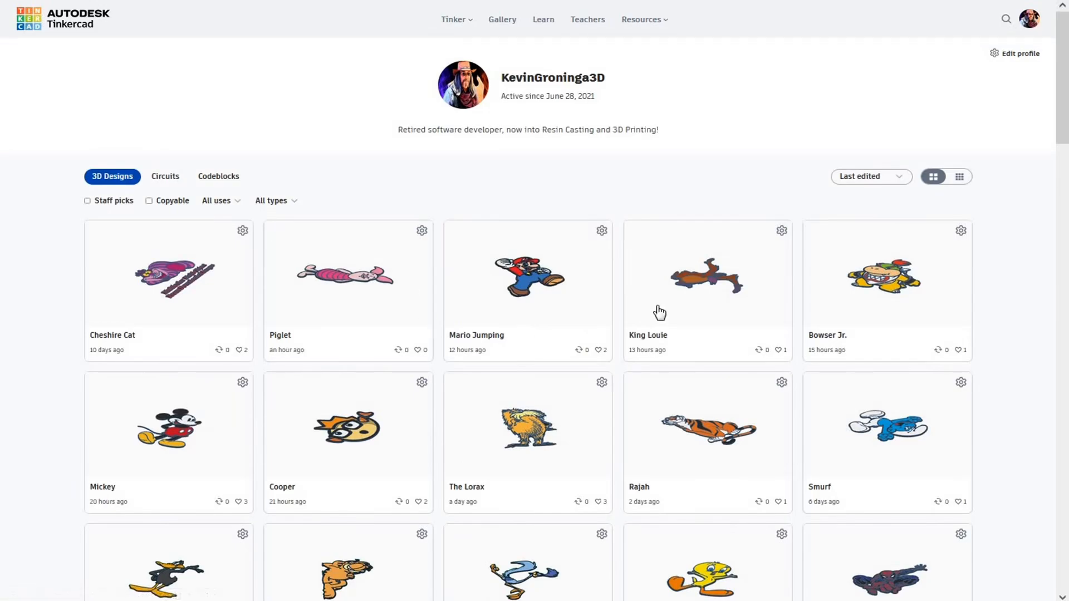
left_click(875, 284)
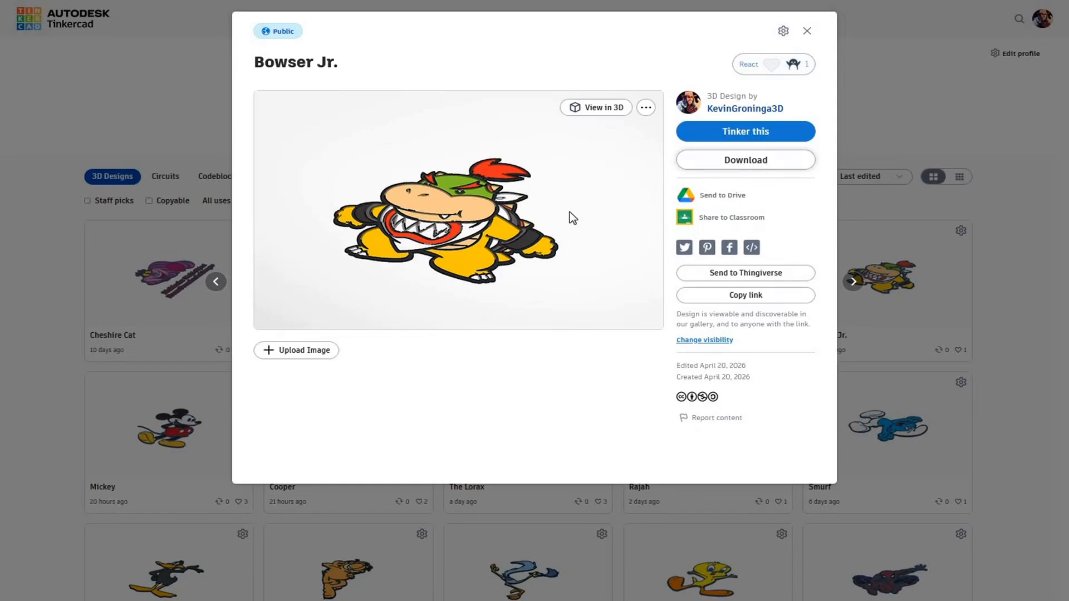
left_click(807, 32)
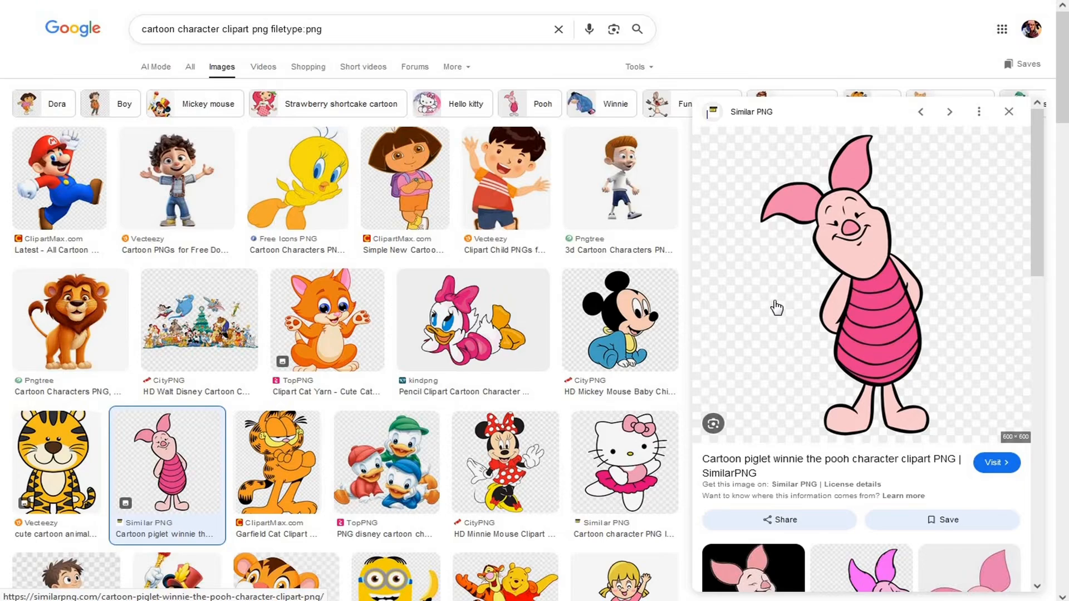
Examine the Piglet clipart, its 5-color SVG conversion on the converter page, and the separated paths of piglet.svg in Inkscape
scroll(776, 307, "down", 3)
scroll(773, 245, "up", 3)
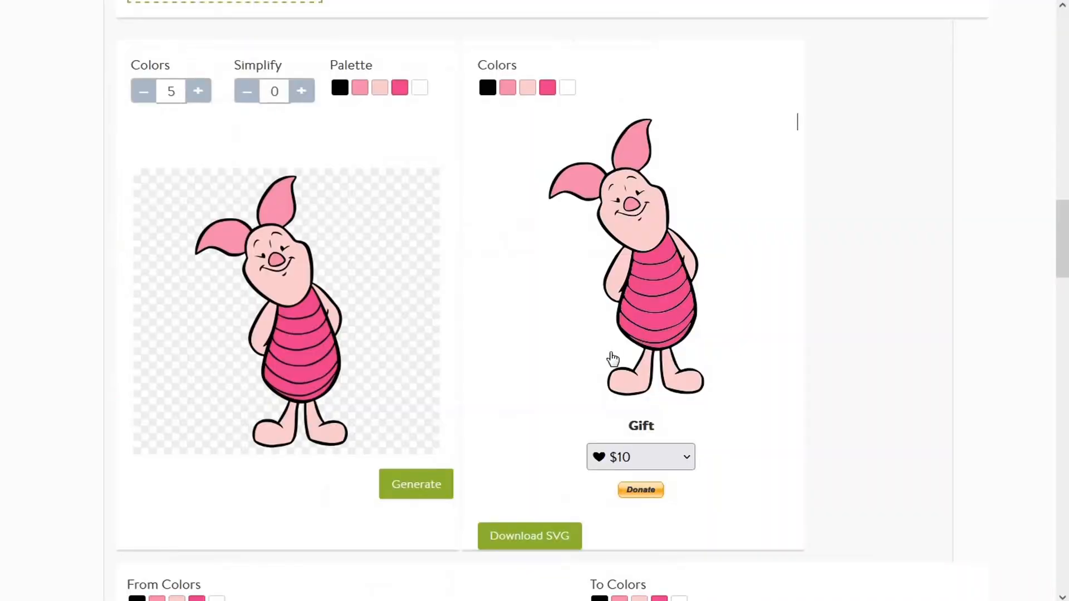
scroll(550, 326, "up", 10)
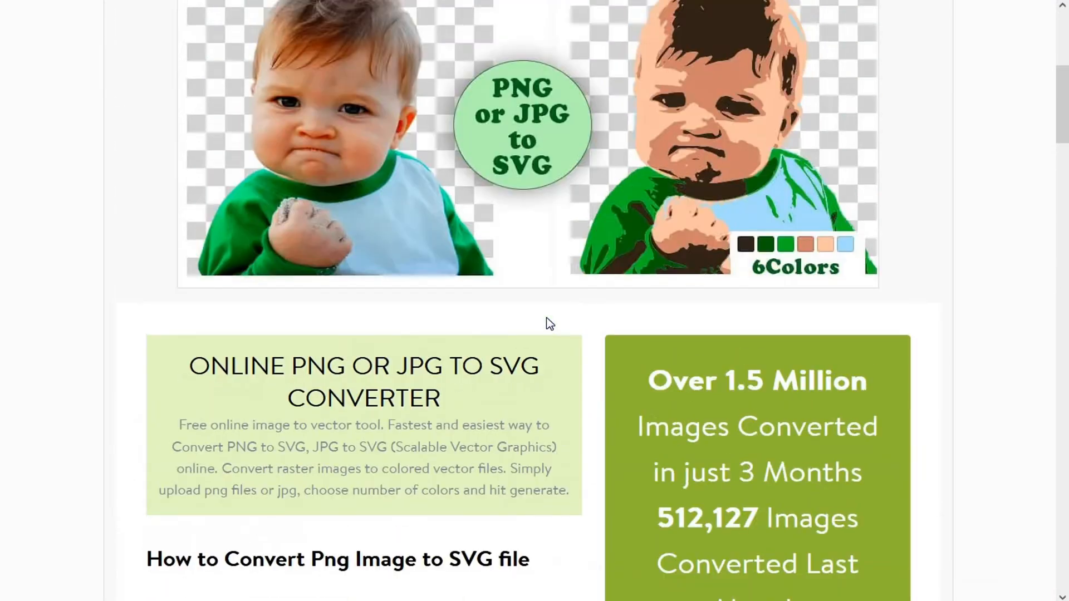
scroll(550, 324, "down", 20)
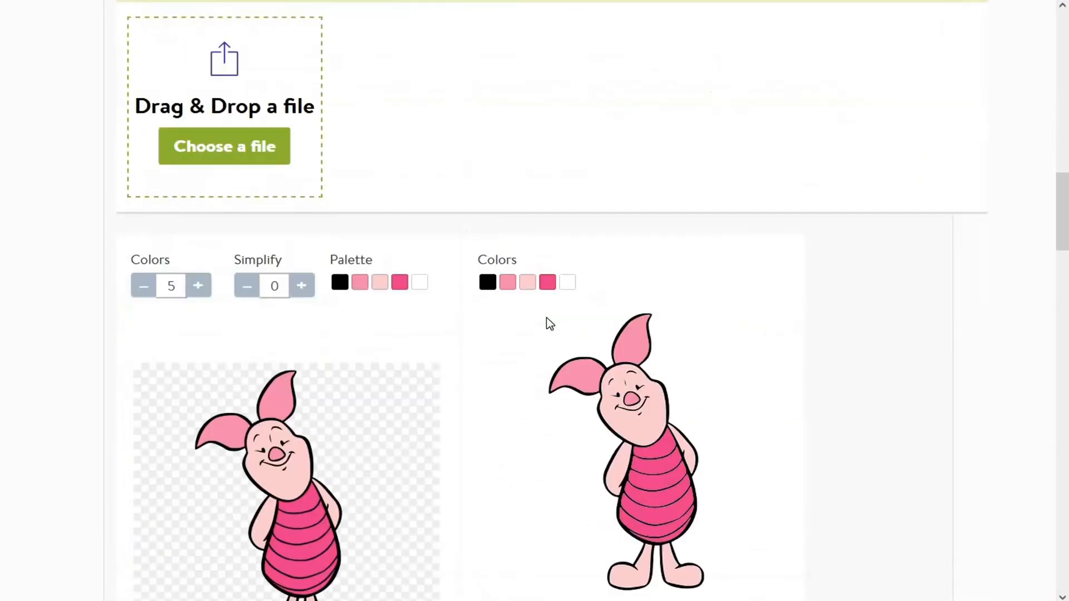
scroll(550, 324, "up", 7)
scroll(550, 324, "down", 3)
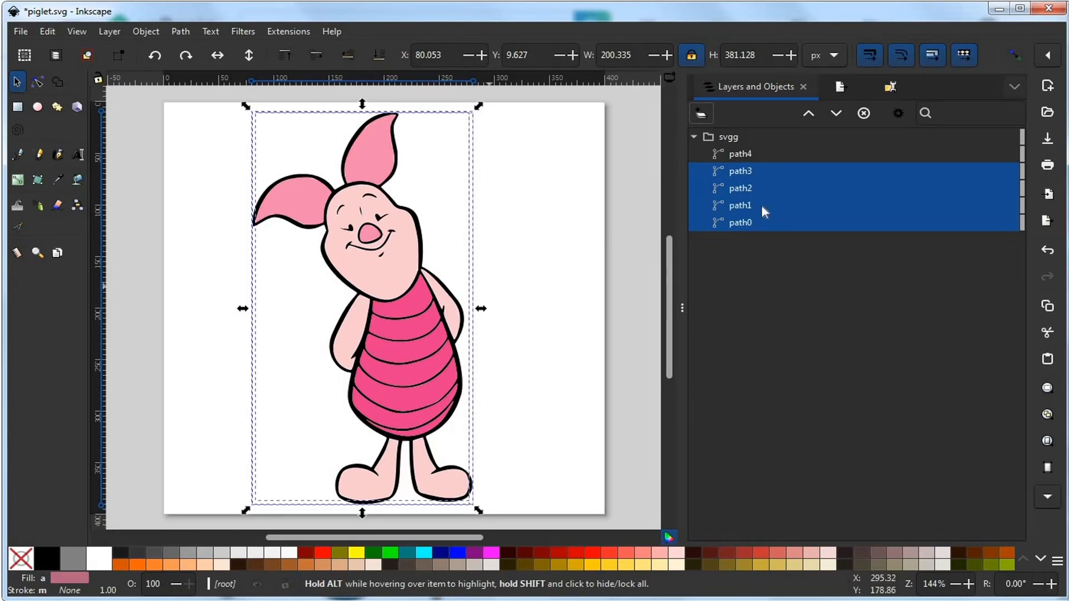
left_click(840, 87)
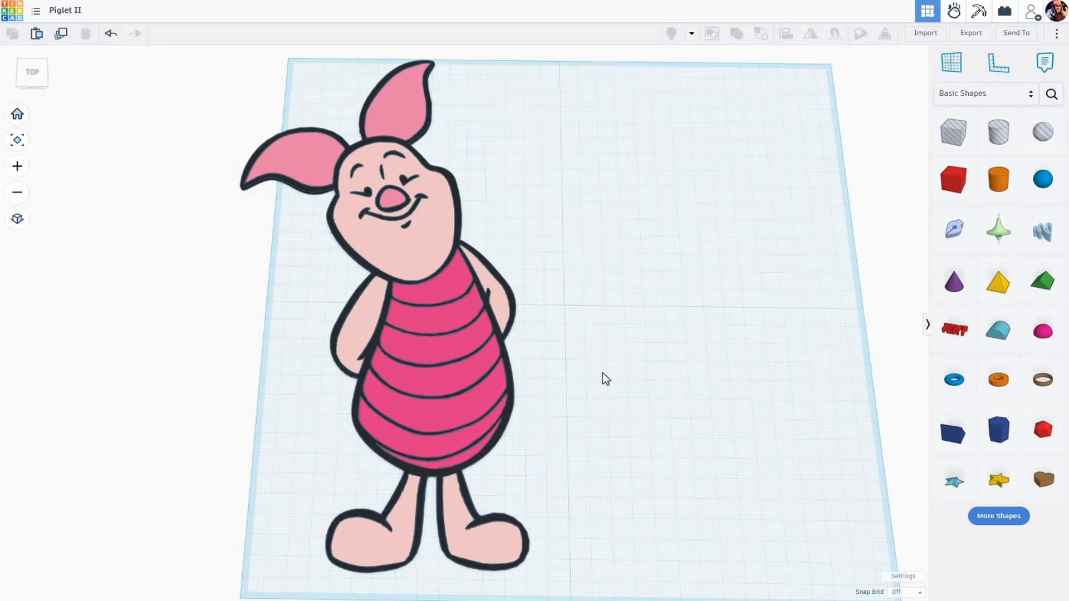
Select all four Piglet shapes and move them about 245 mm to the right, partly off the workplane
mouse_move(602, 372)
right_mouse_down()
mouse_move(603, 362)
mouse_move(567, 422)
mouse_move(613, 472)
mouse_move(605, 381)
right_mouse_up()
scroll(609, 386, "down", 2)
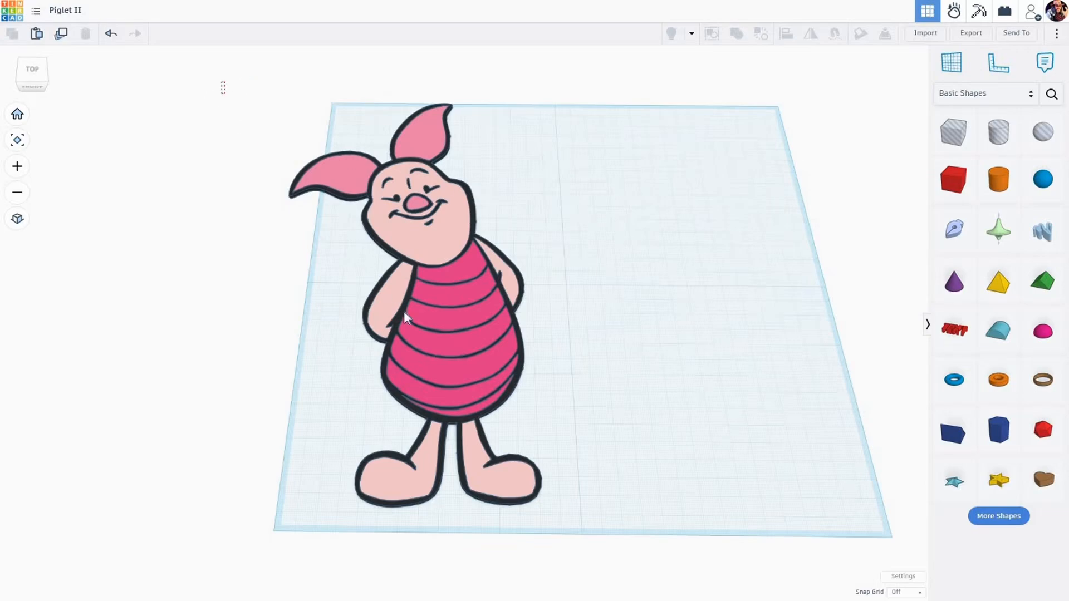
left_click_drag(559, 548, 635, 550)
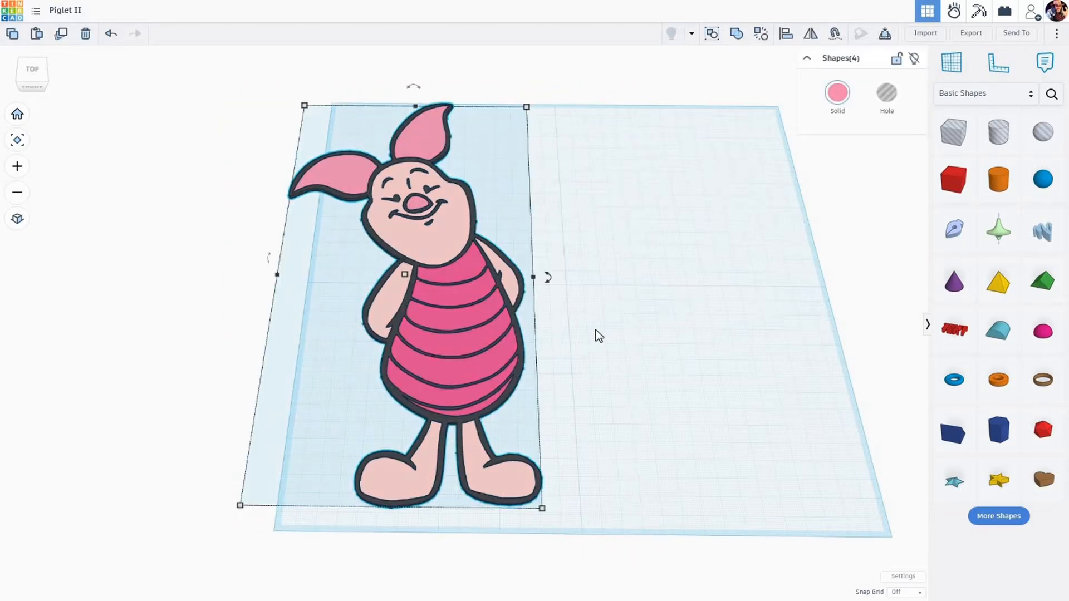
left_click_drag(467, 317, 899, 309)
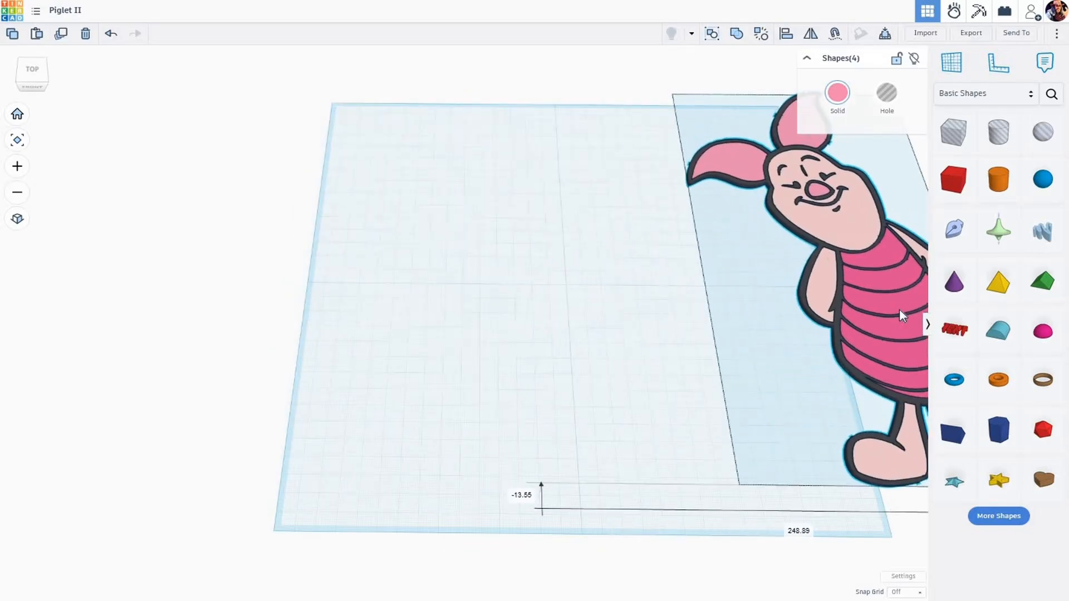
Duplicate the four Piglet shapes and place the copy on the left half of the workplane
left_click(61, 35)
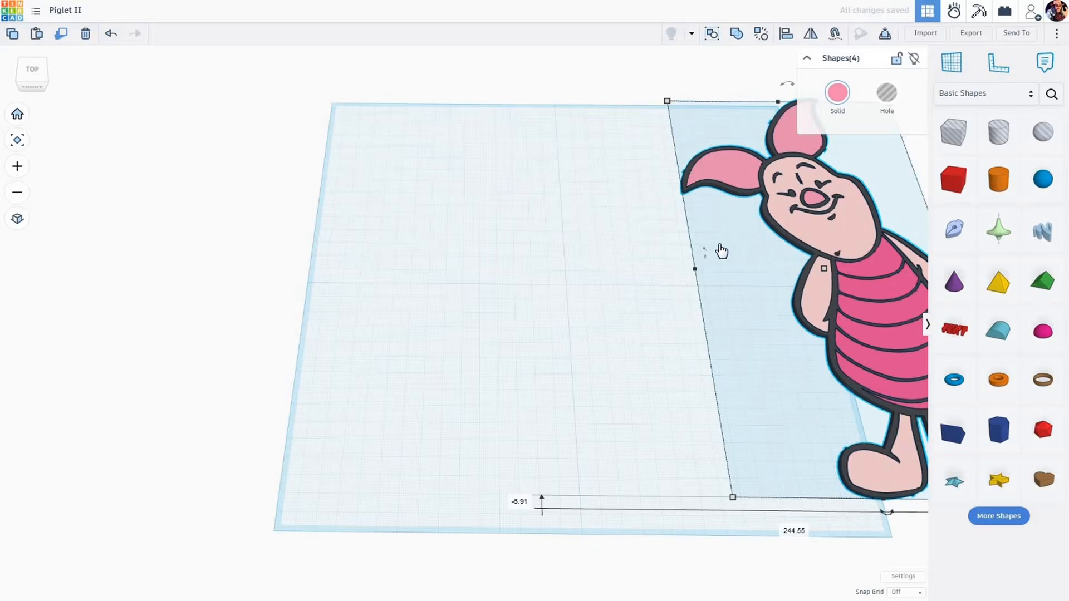
key("ctrl+v")
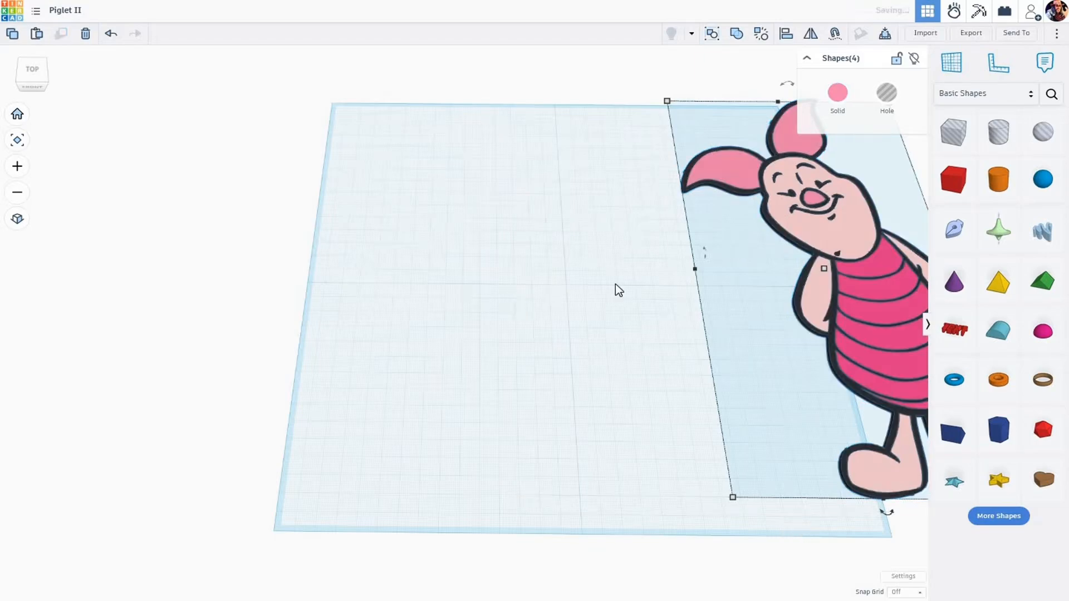
left_click_drag(732, 250, 474, 232)
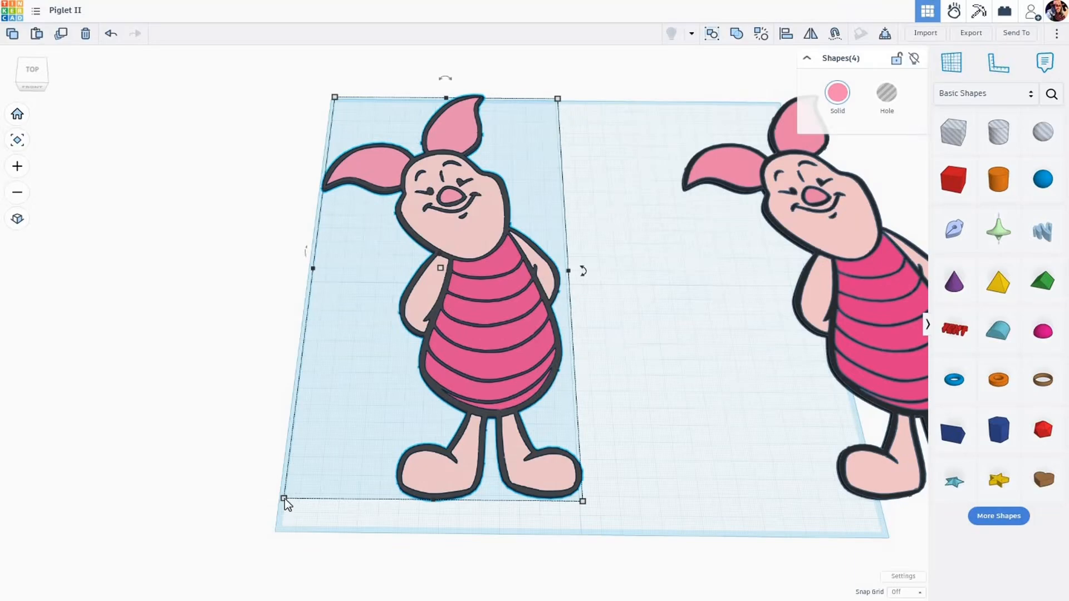
Scale the Piglet copy proportionally to a length of 175 mm
mouse_move(284, 499)
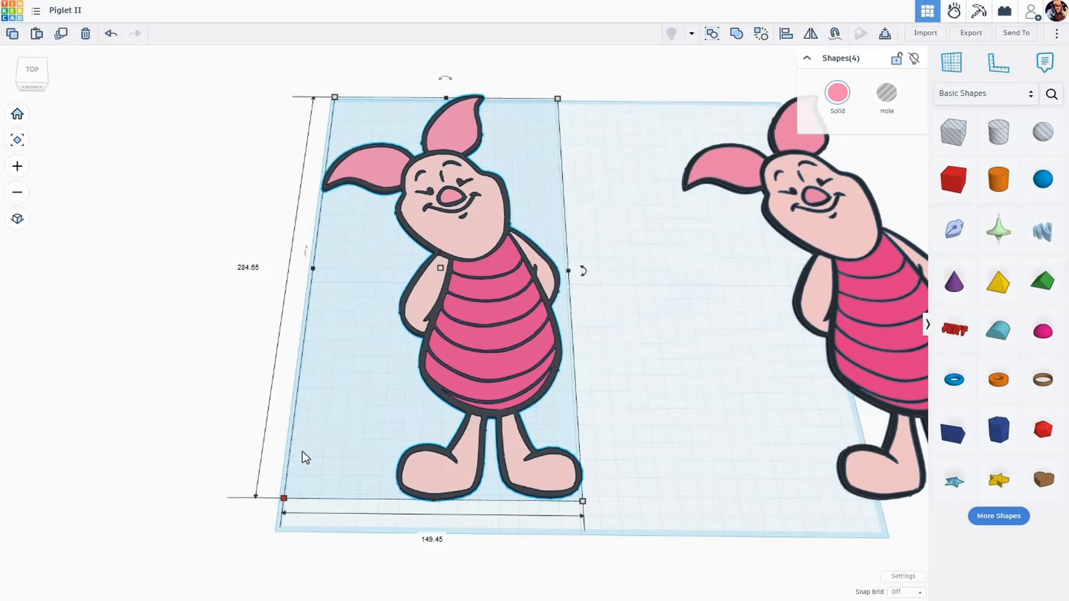
left_click(249, 269)
type("175")
key("Return")
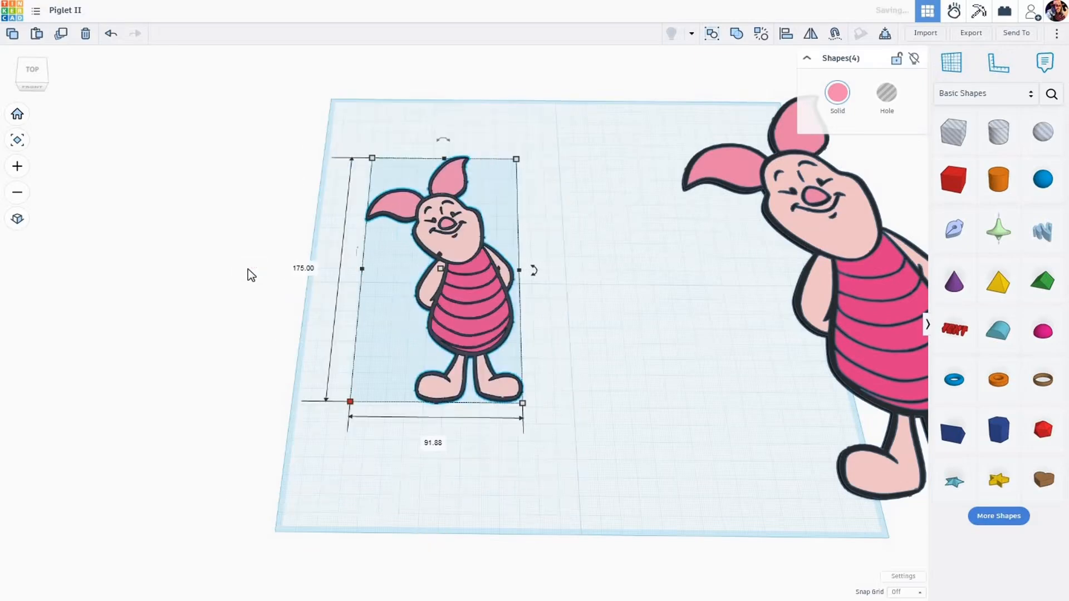
Set the Piglet copy's height to 2 mm and deselect it
scroll(474, 274, "up", 2)
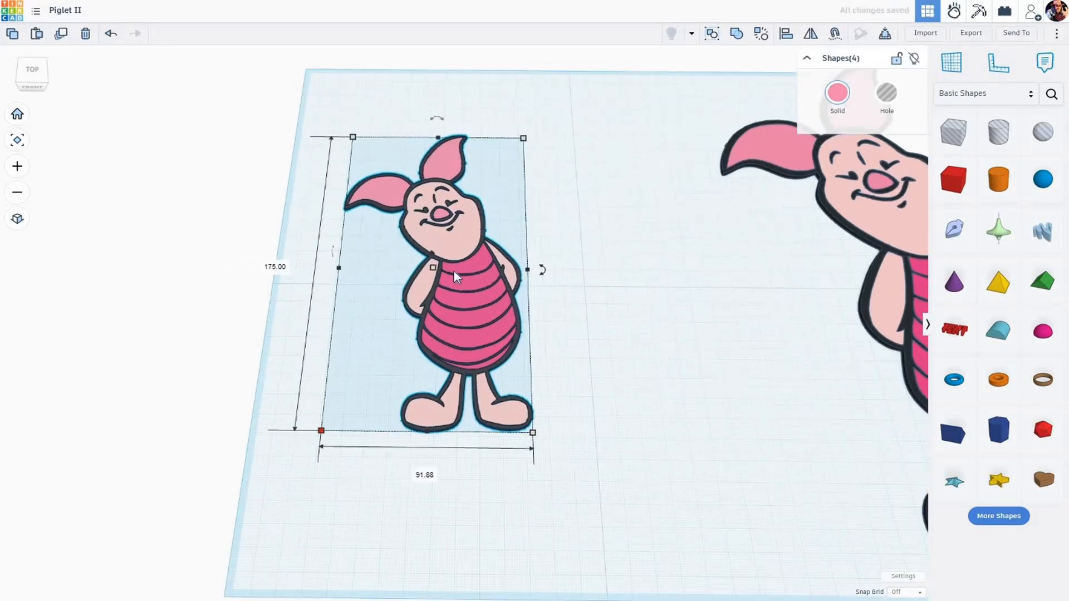
left_click_drag(434, 266, 472, 272)
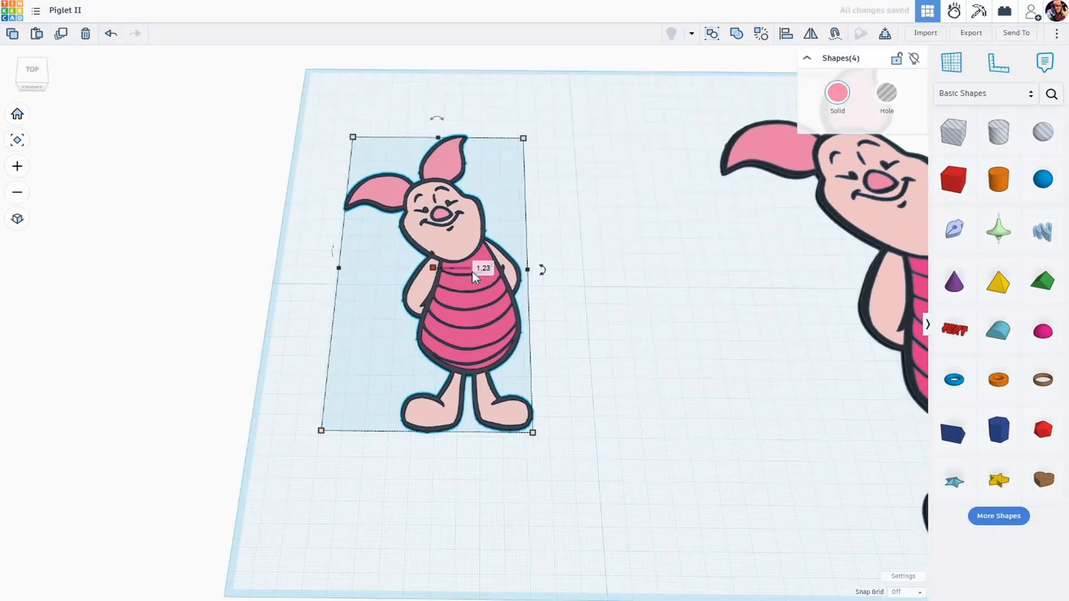
left_click(483, 269)
type("2")
key("Return")
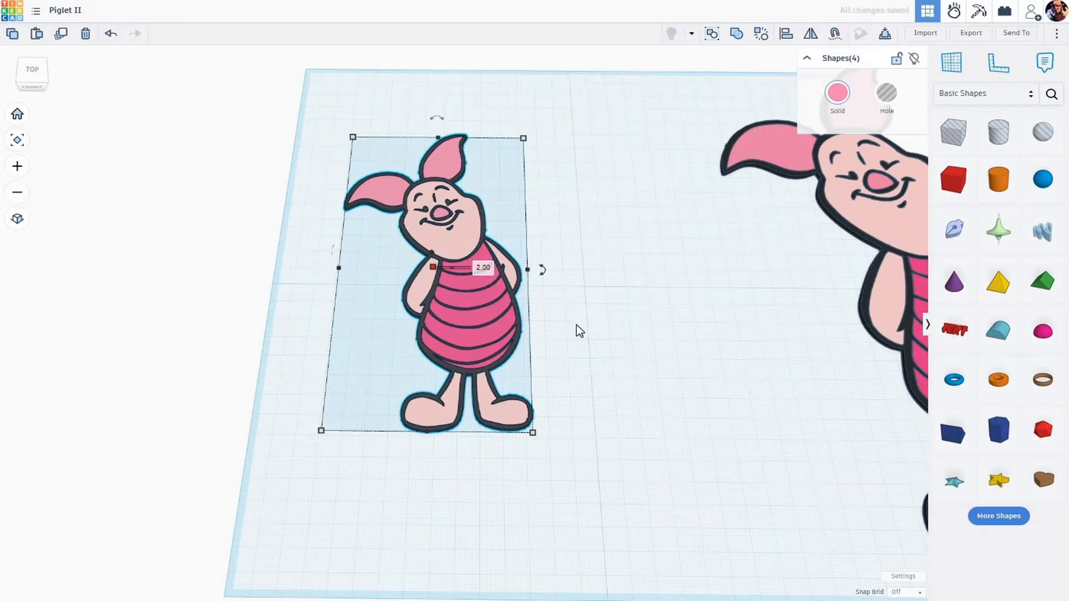
left_click(609, 343)
Lift the black outline about 35 mm above the colored shapes of the small Piglet, and drop it back onto the workplane
scroll(598, 326, "down", 2)
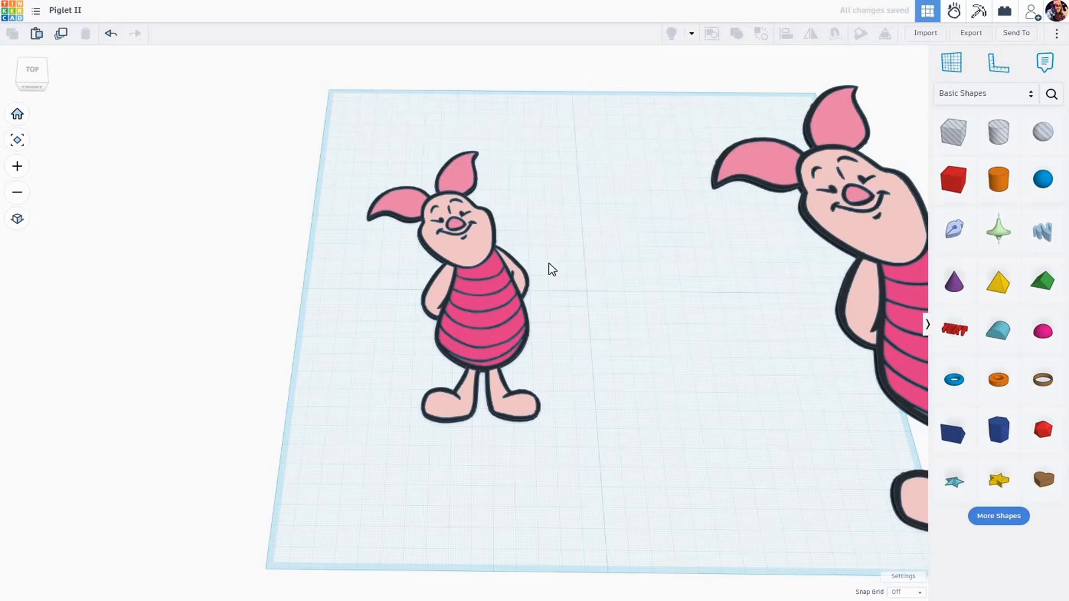
right_click_drag(567, 294, 562, 289)
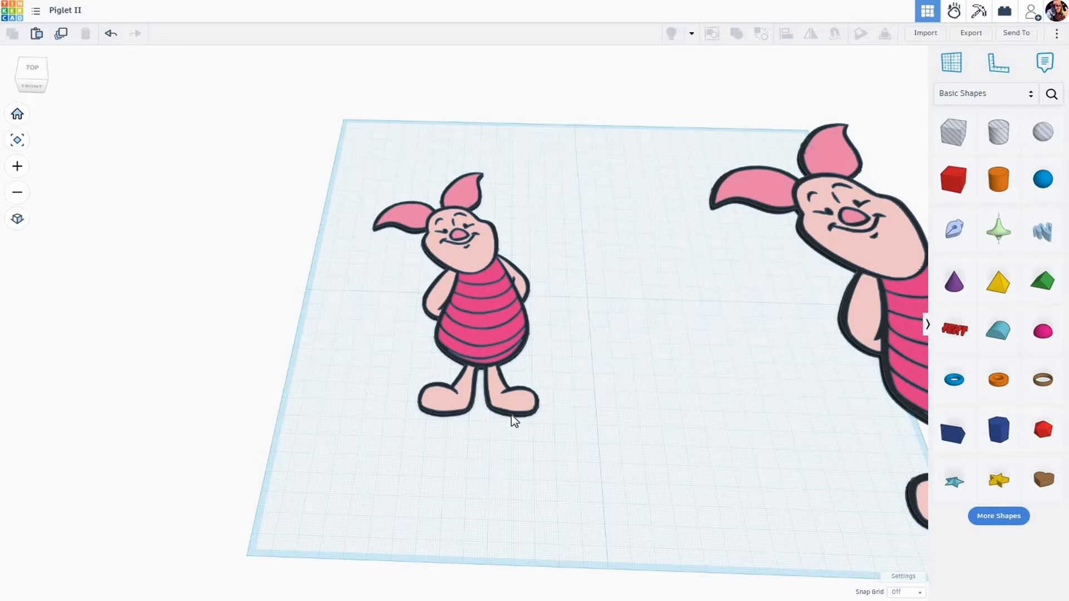
scroll(453, 336, "up", 3)
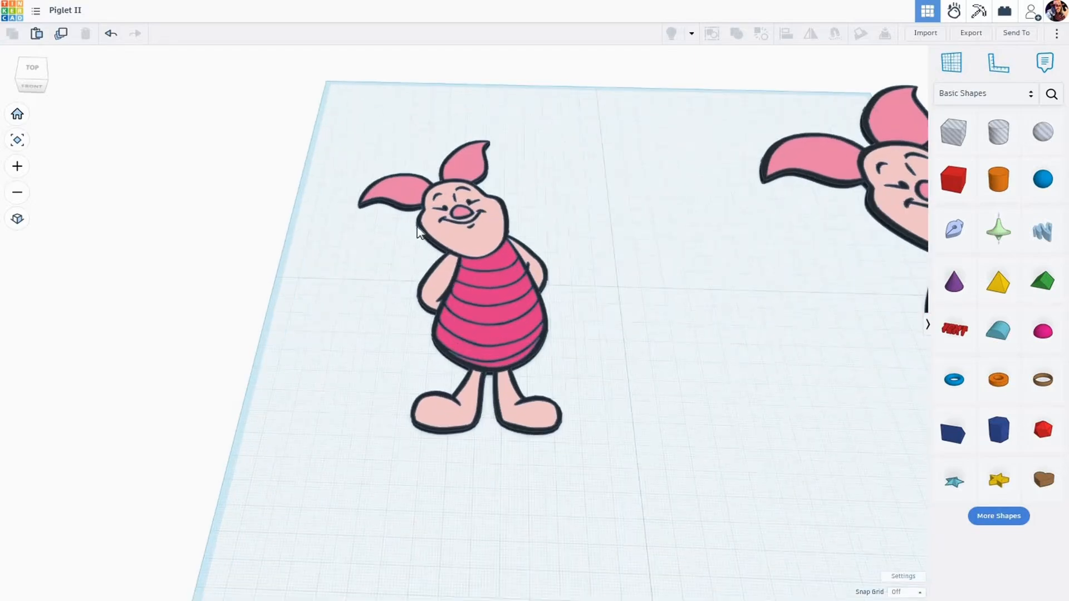
scroll(416, 226, "up", 2)
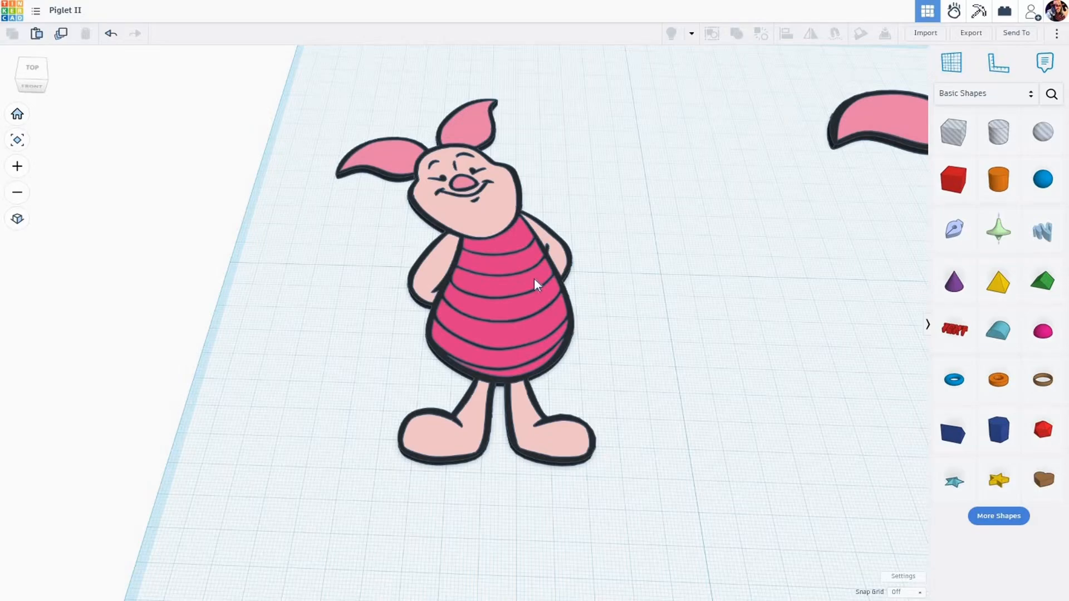
left_click(452, 229)
left_click_drag(456, 181, 460, 154)
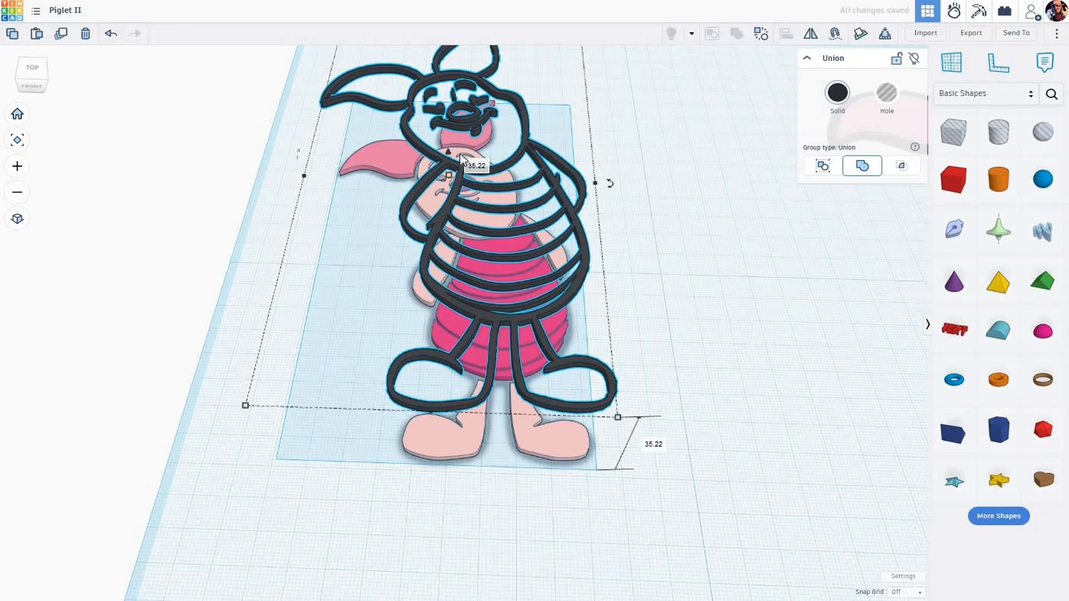
key("d")
right_click_drag(697, 397, 695, 395)
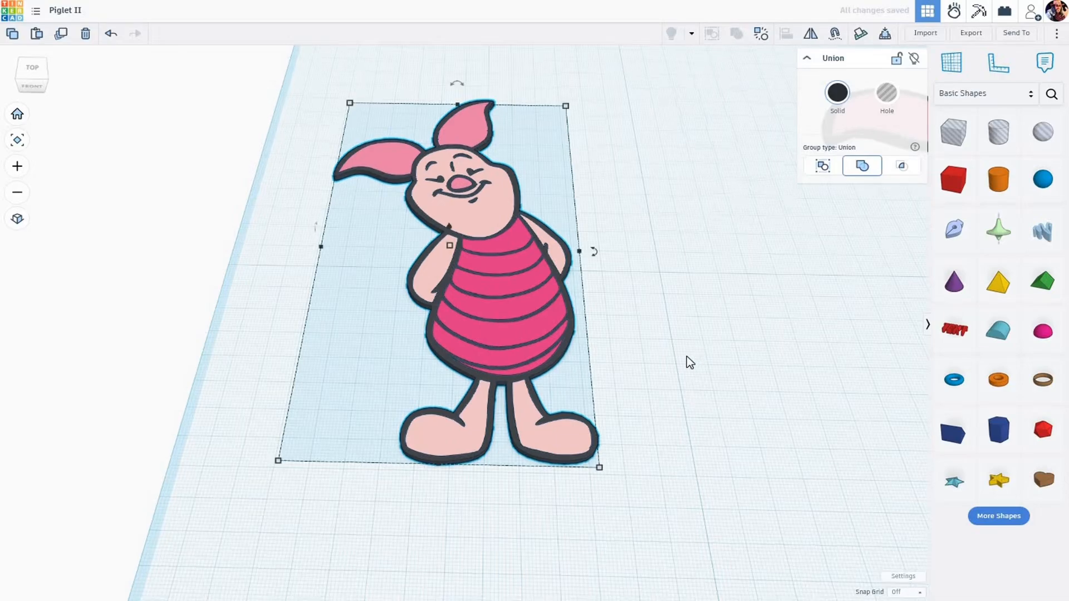
left_click(618, 461)
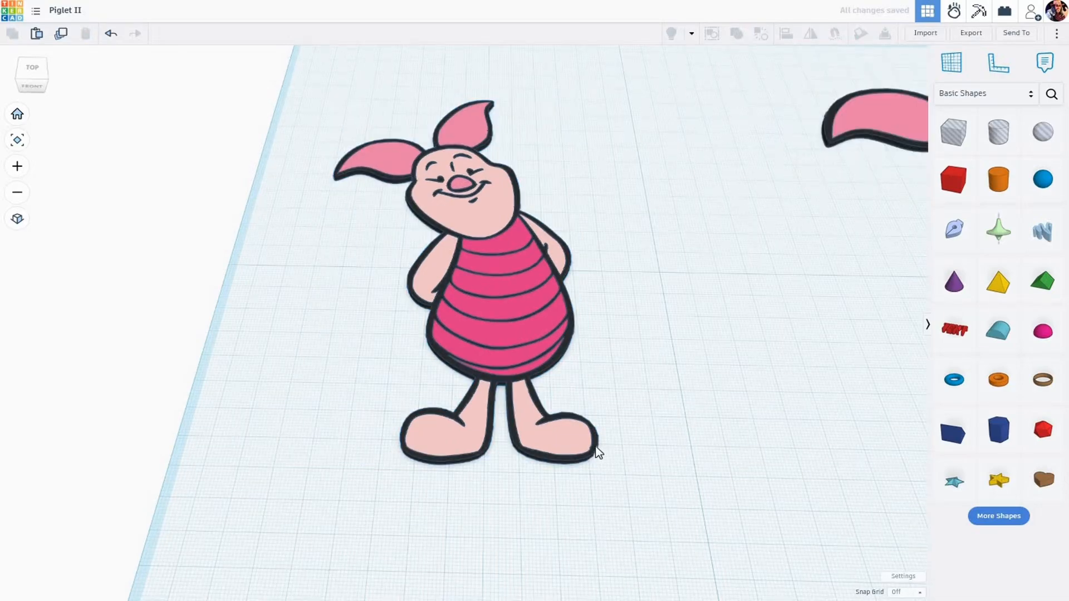
Export only the small Piglet's black outline as an SVG and save it as Piglet II.svg in the STL's folder
left_click(597, 447)
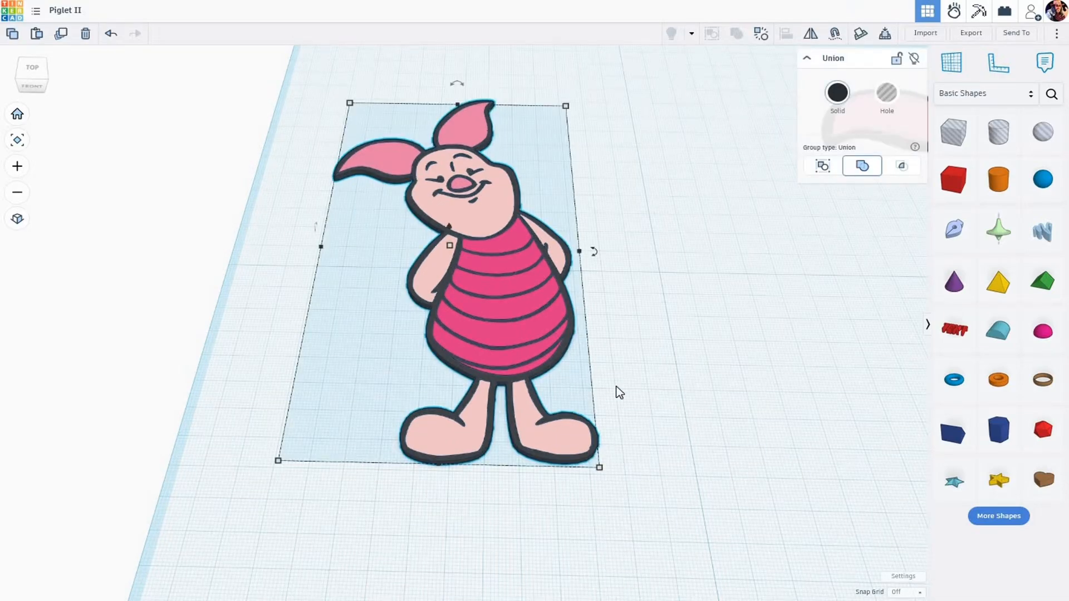
left_click(970, 33)
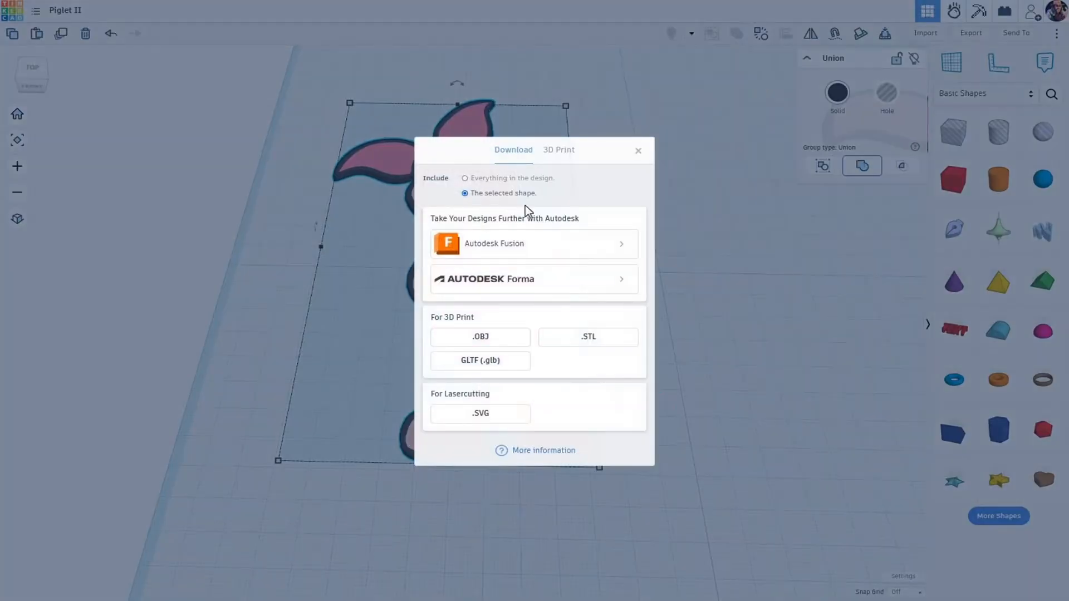
left_click(481, 415)
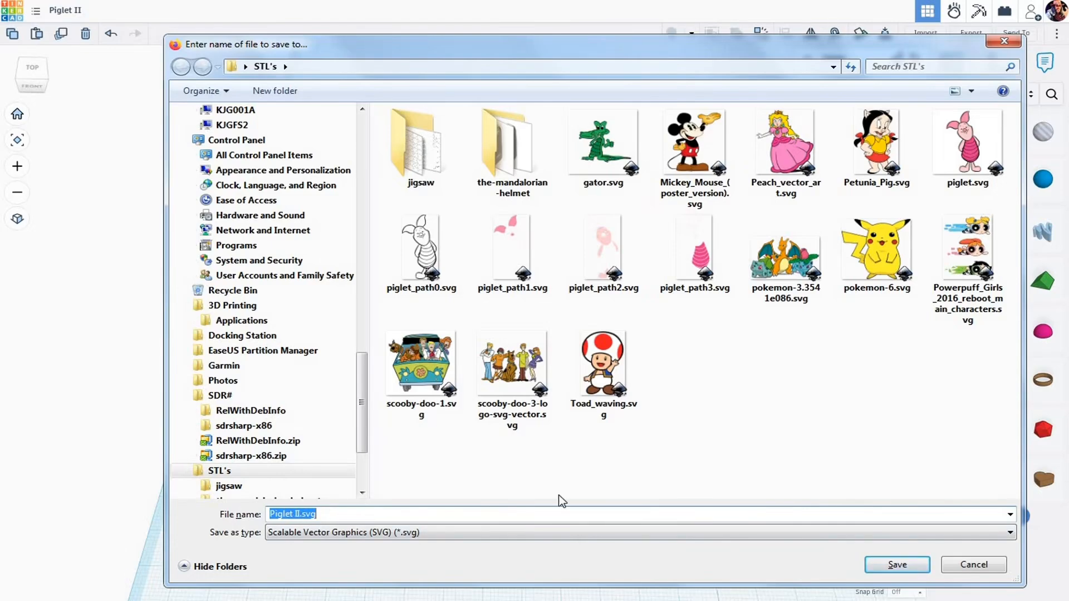
left_click(898, 565)
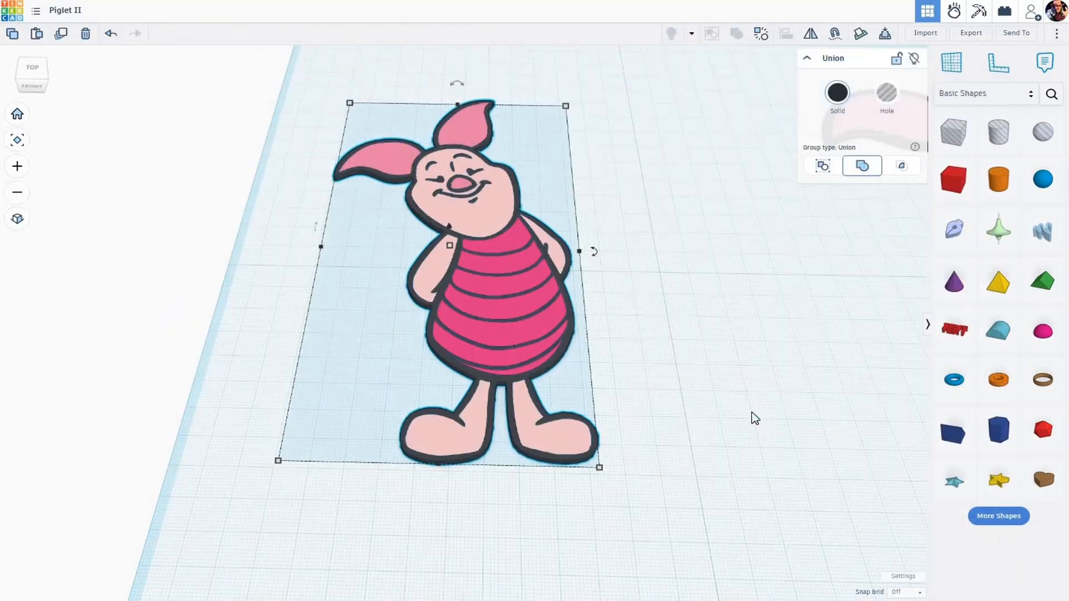
Select all four shapes of the small Piglet and raise them about 75.6 mm above the workplane
scroll(710, 409, "down", 3)
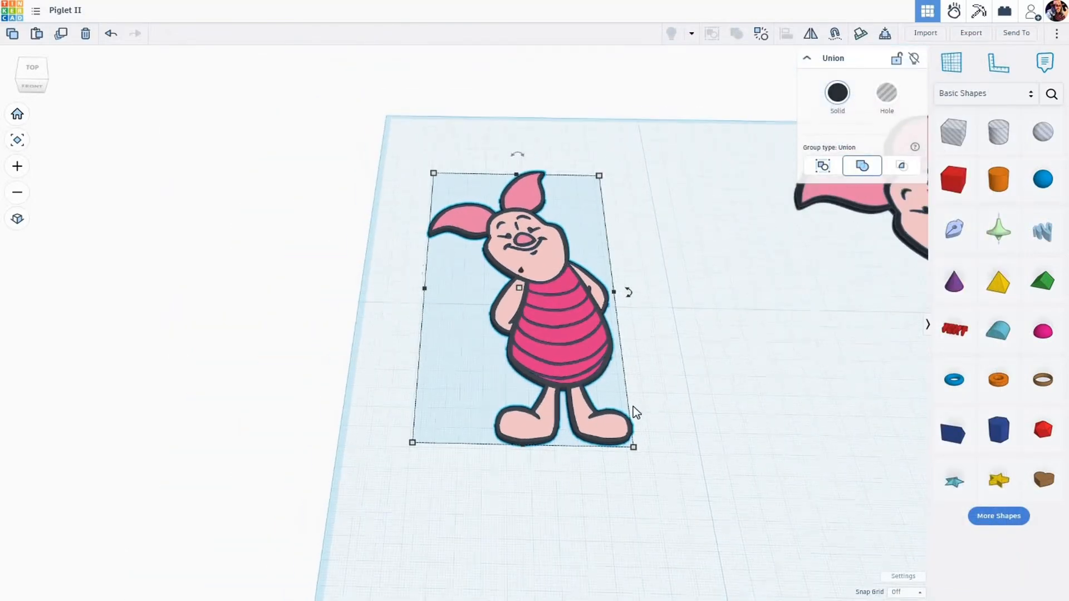
middle_click_drag(632, 406, 557, 432)
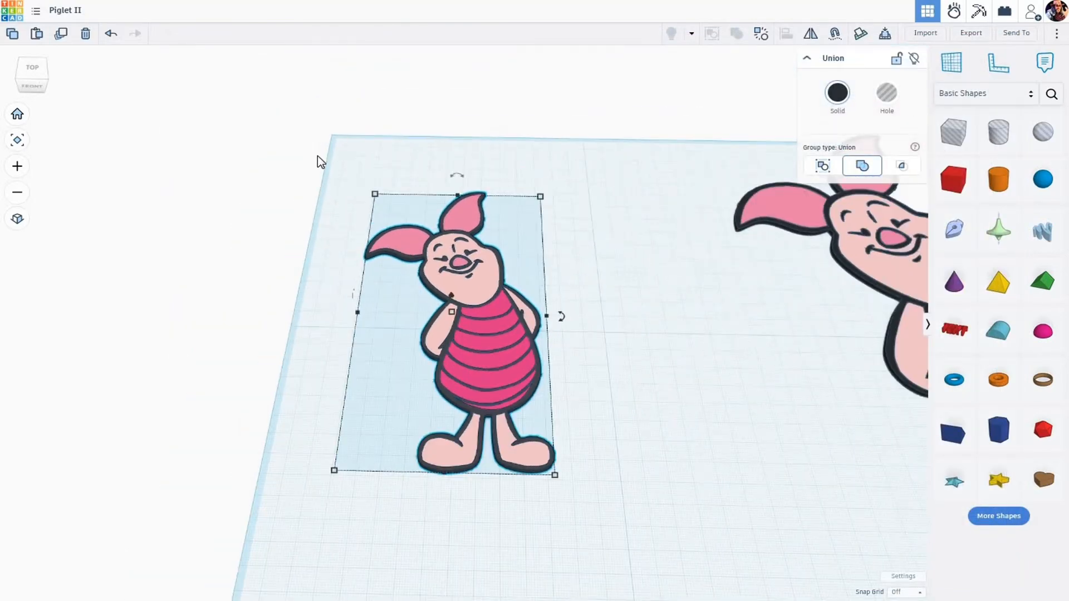
left_click_drag(317, 154, 534, 373)
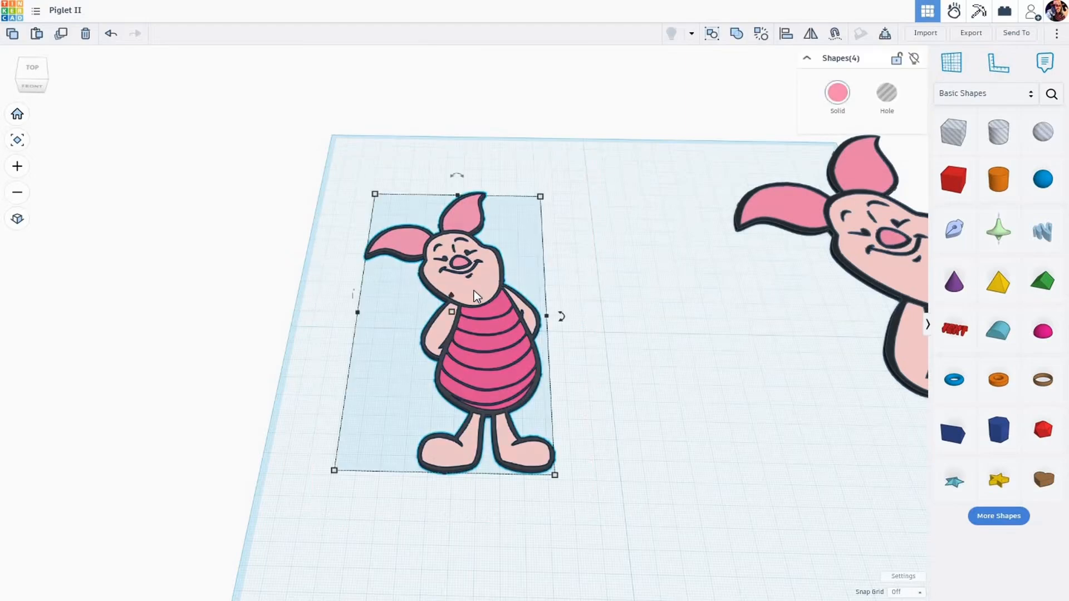
left_click_drag(453, 288, 442, 178, "ctrl")
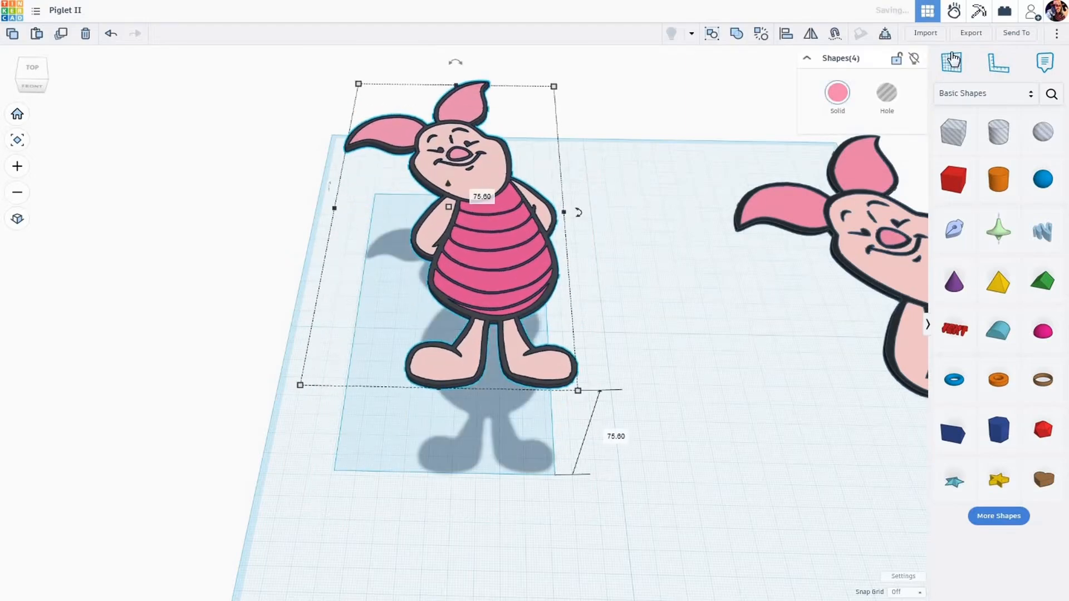
Import Piglet II.svg from the STL's folder, centered on Art
left_click(924, 35)
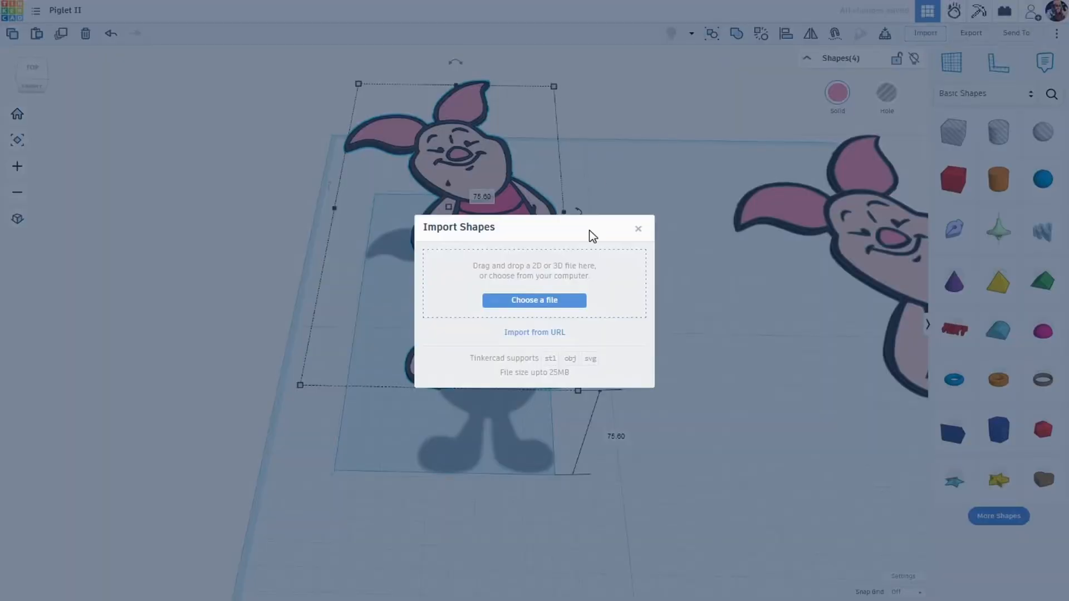
left_click(551, 300)
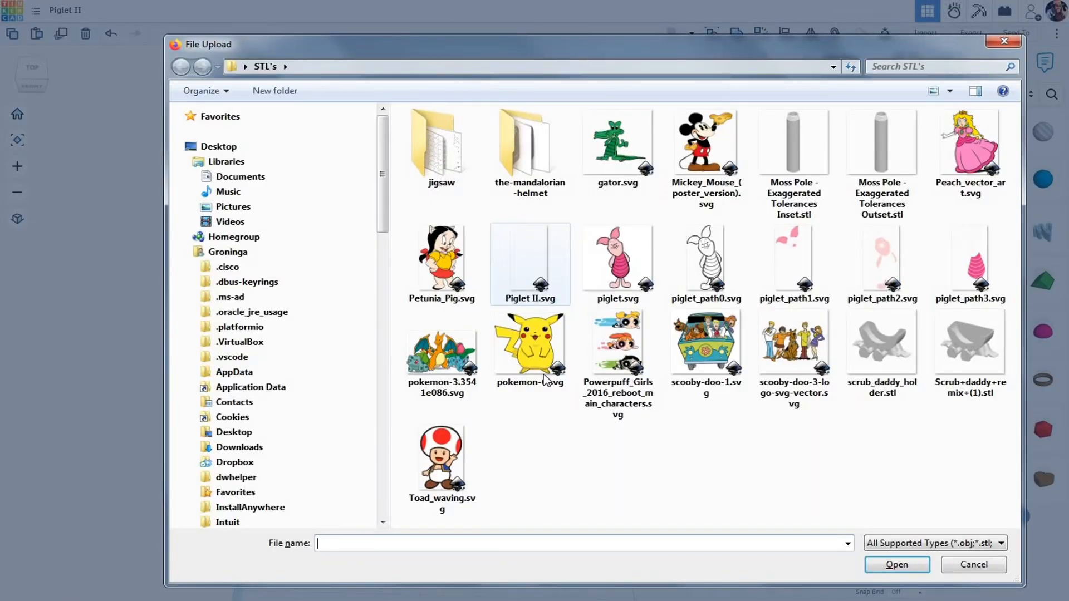
left_click(524, 258)
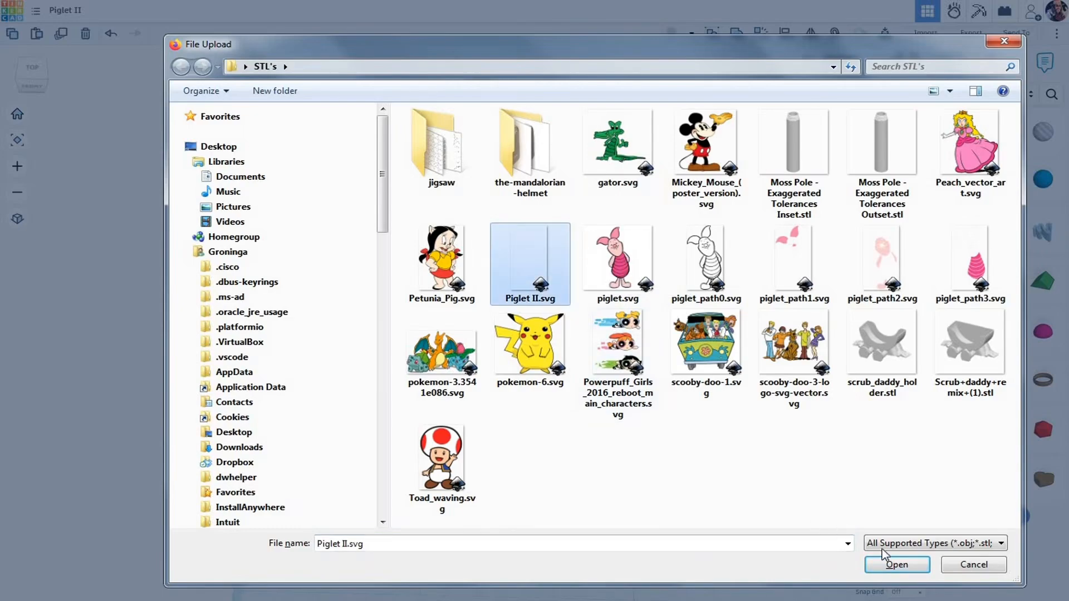
left_click(897, 565)
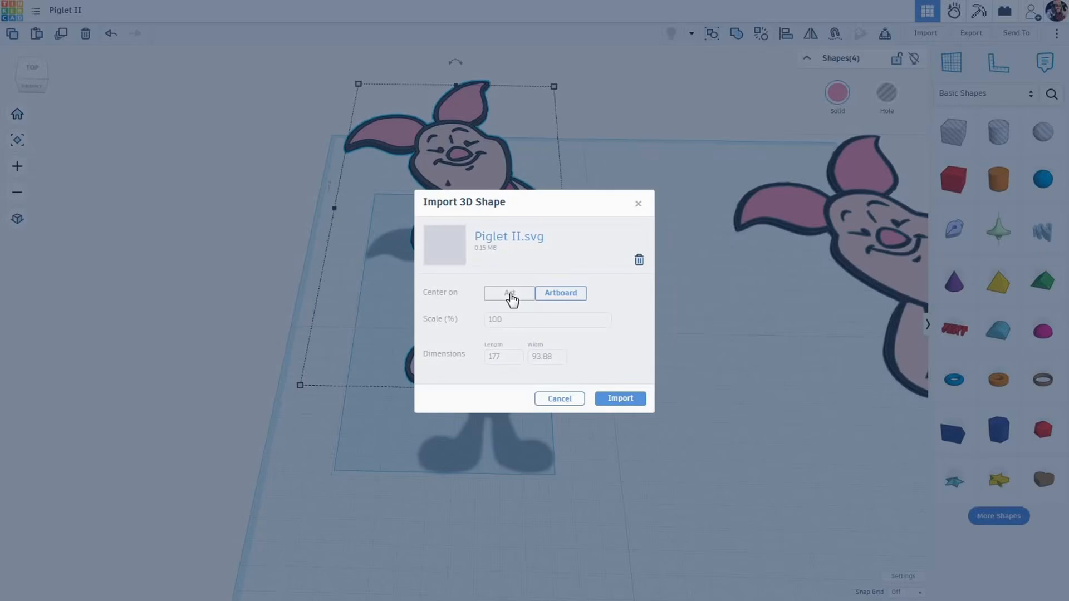
left_click(511, 295)
left_click(621, 399)
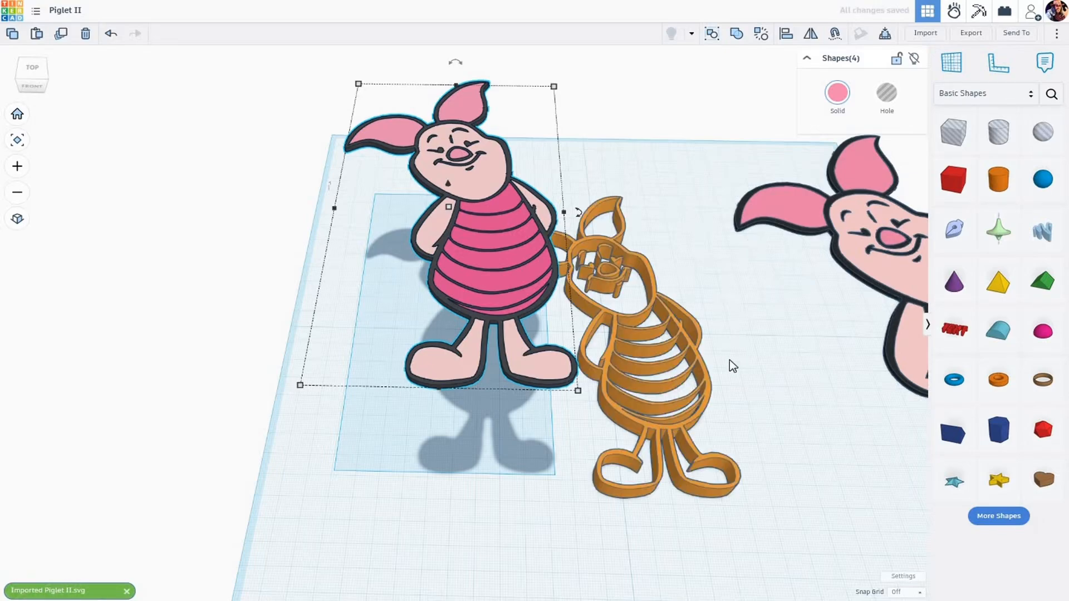
Color the imported Piglet outline with the black preset and deselect it
left_click(703, 463)
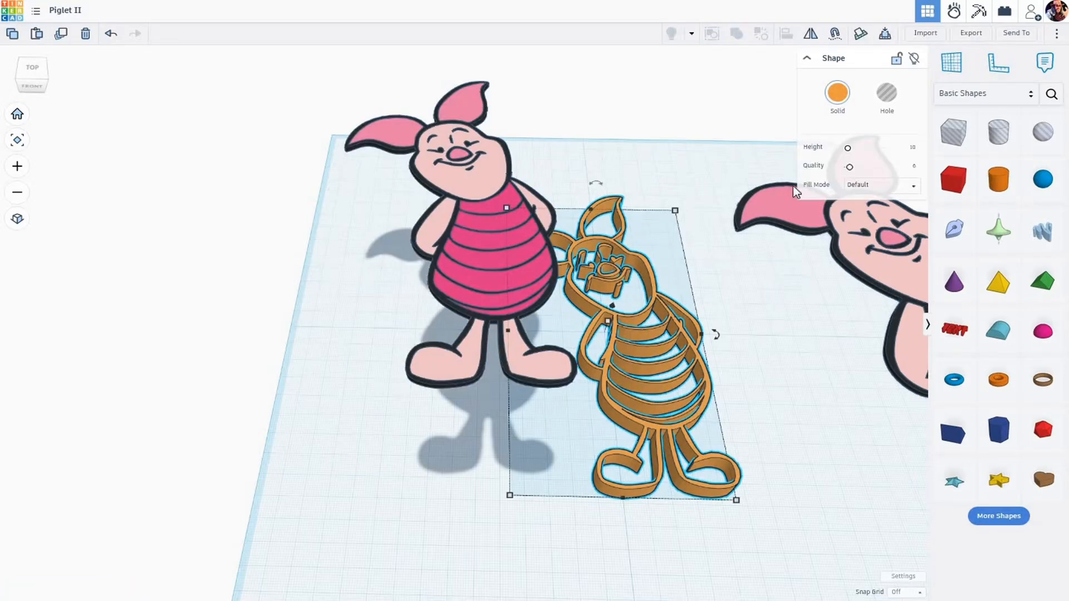
left_click(838, 93)
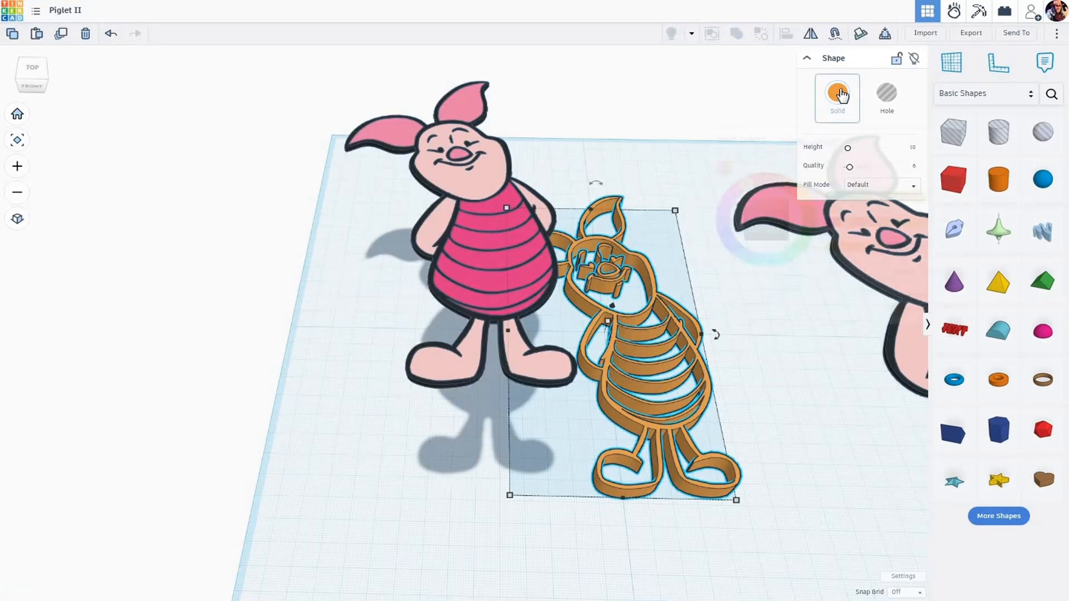
left_click(790, 146)
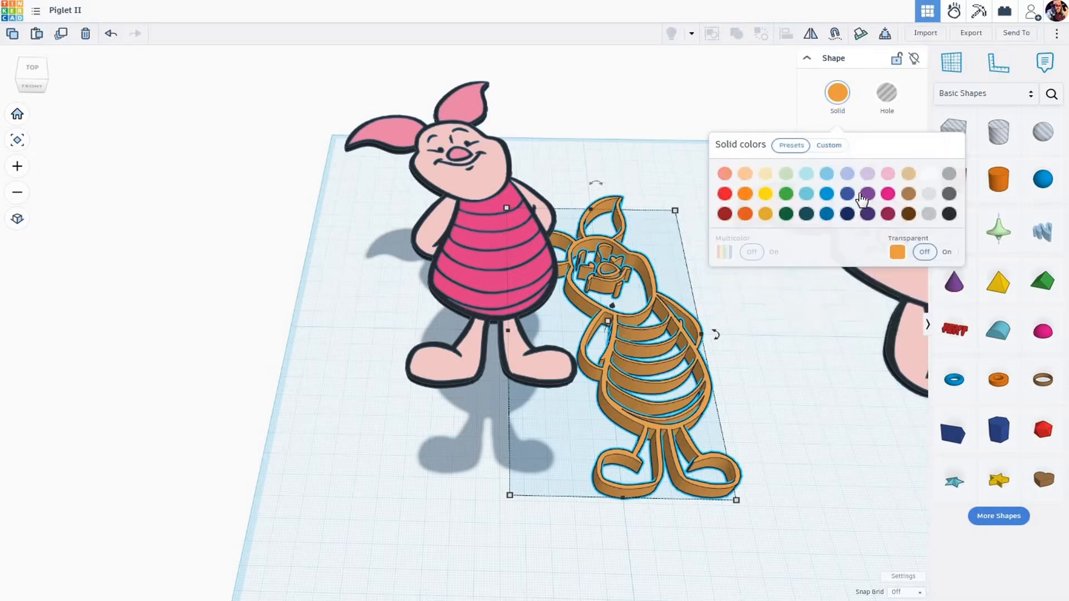
left_click(949, 213)
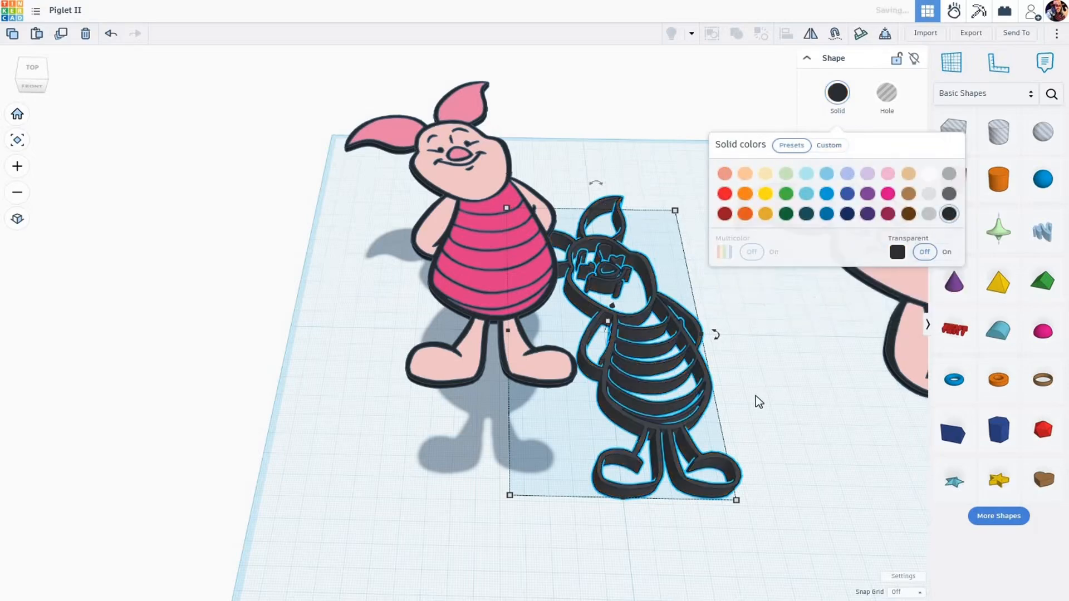
left_click(692, 347)
left_click(692, 348)
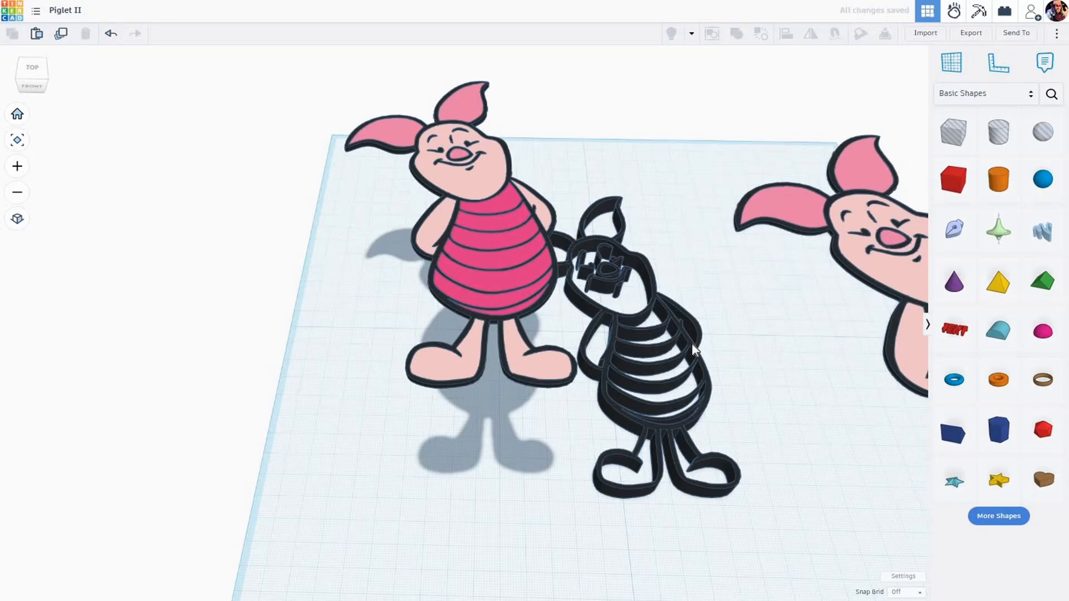
Set the imported Piglet outline's fill mode to Silhouette
left_click(692, 348)
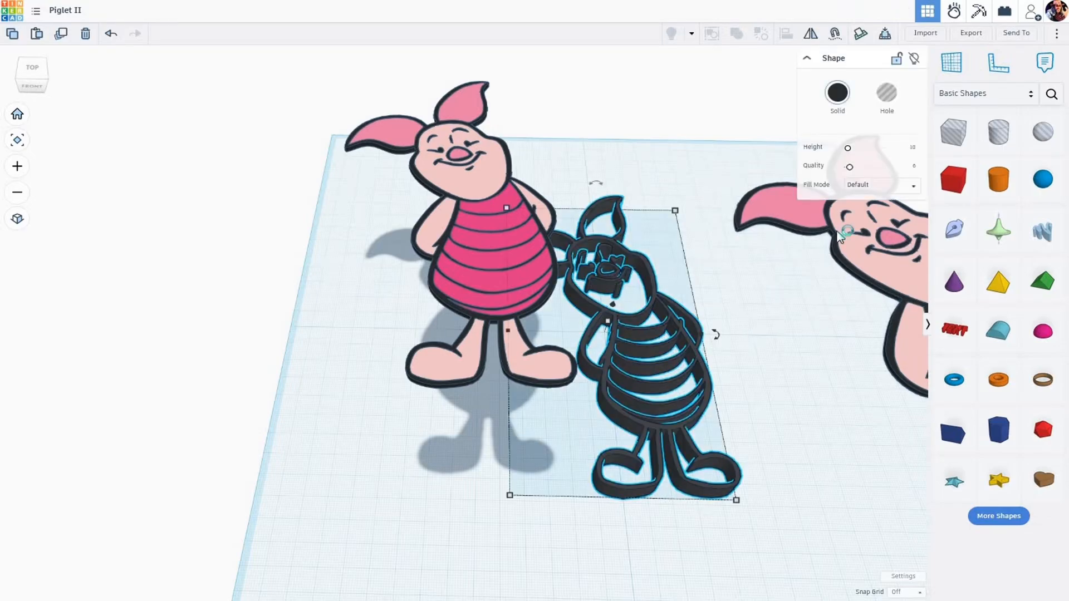
left_click(914, 192)
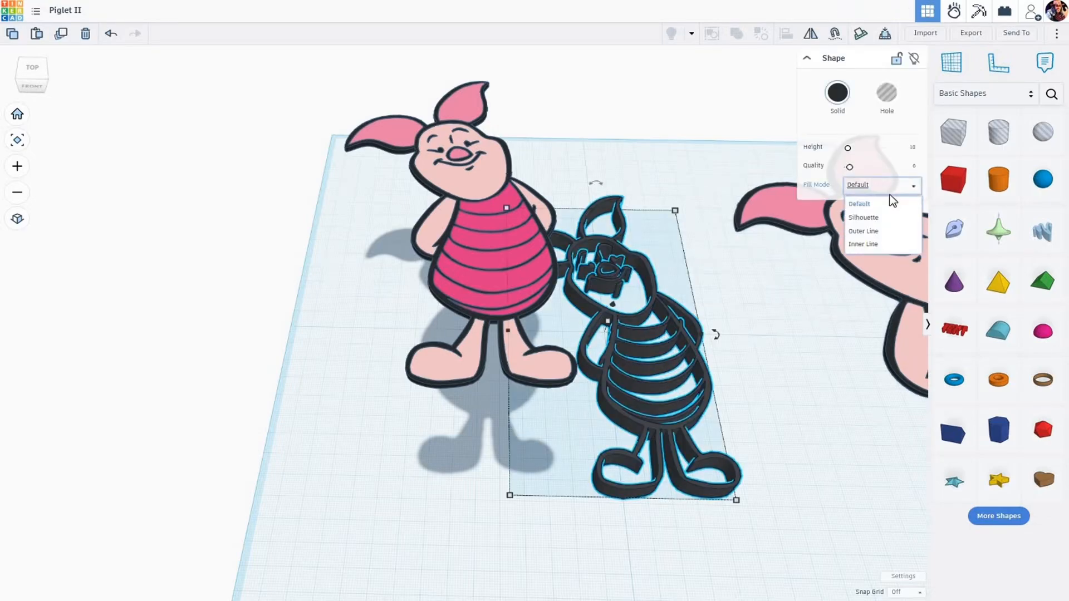
left_click(862, 218)
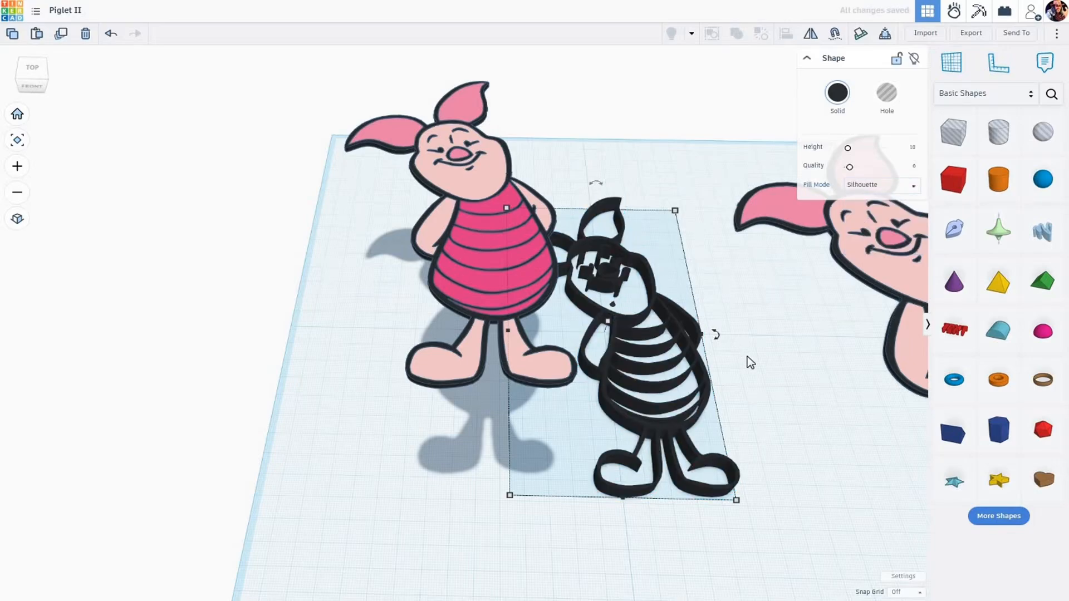
right_click_drag(602, 300, 599, 282)
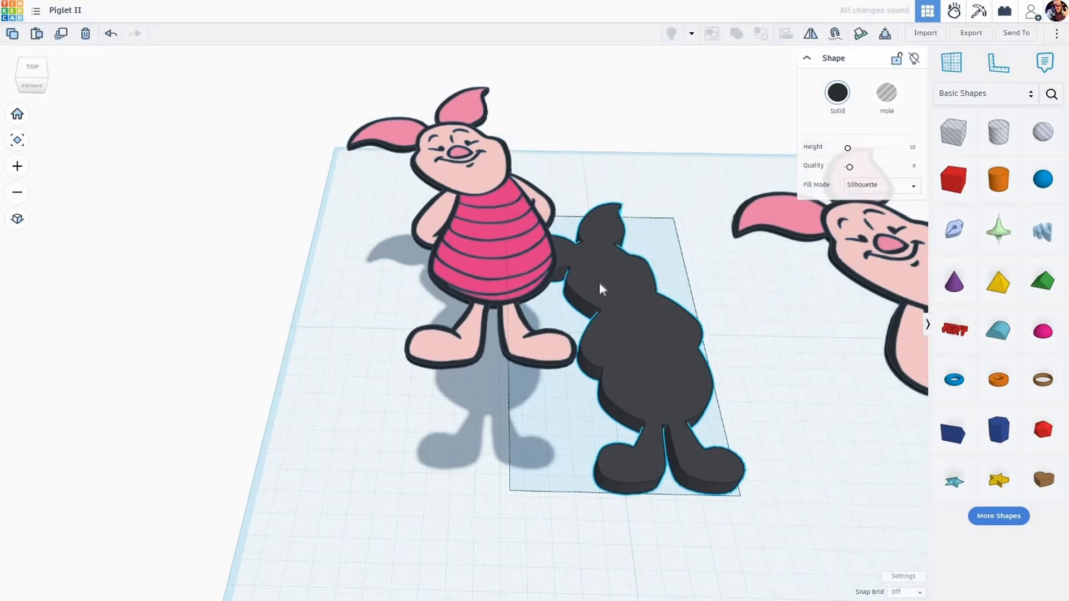
left_click(600, 286)
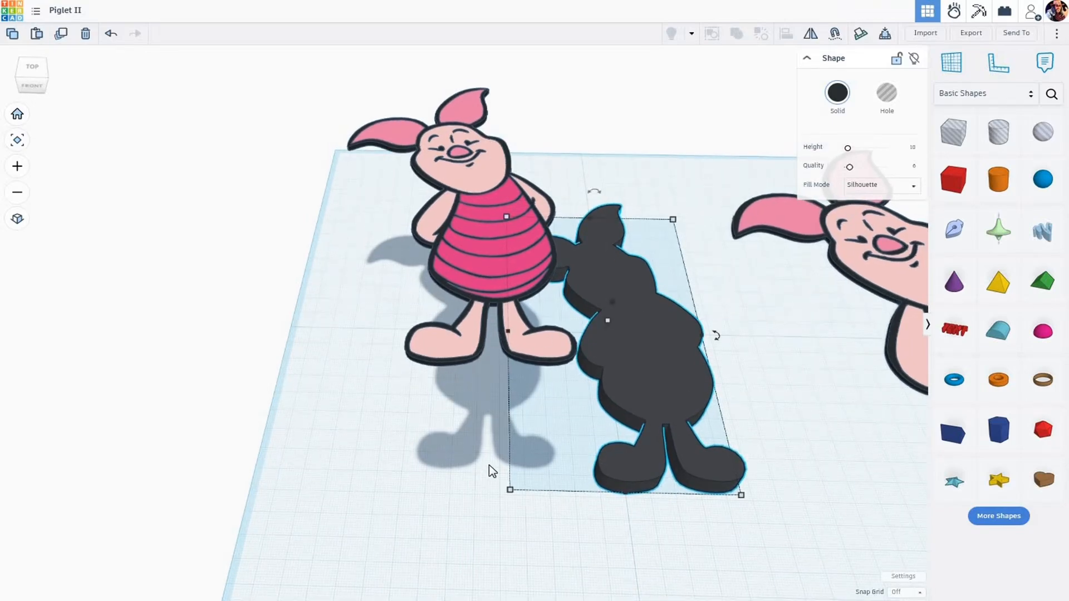
Align the silhouette with the raised Piglet's black outline, centering it both across the width and along the length
right_click_drag(489, 470, 675, 352)
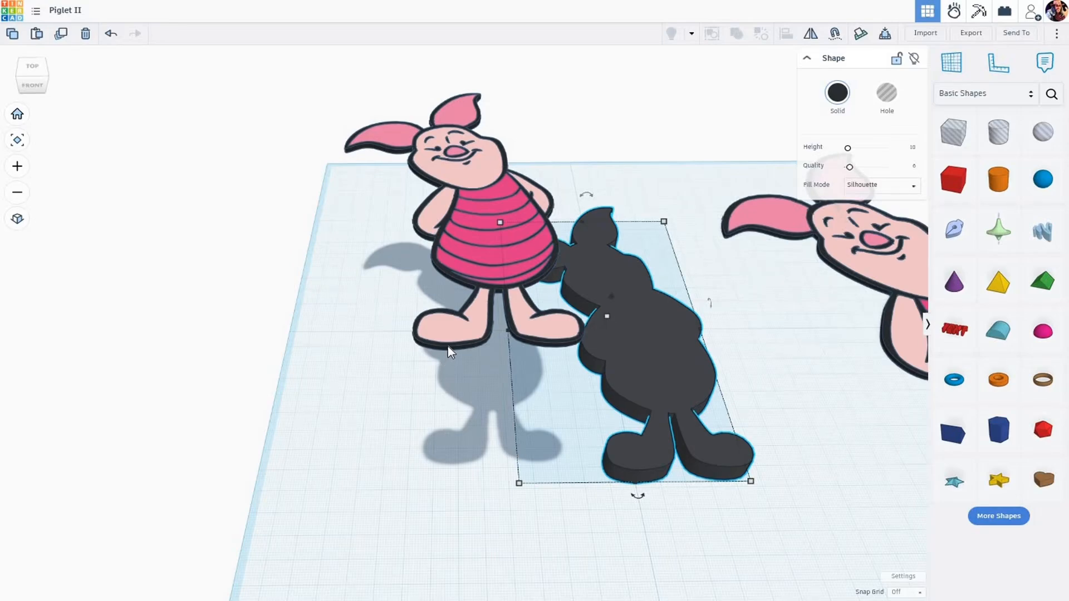
scroll(450, 351, "up", 5)
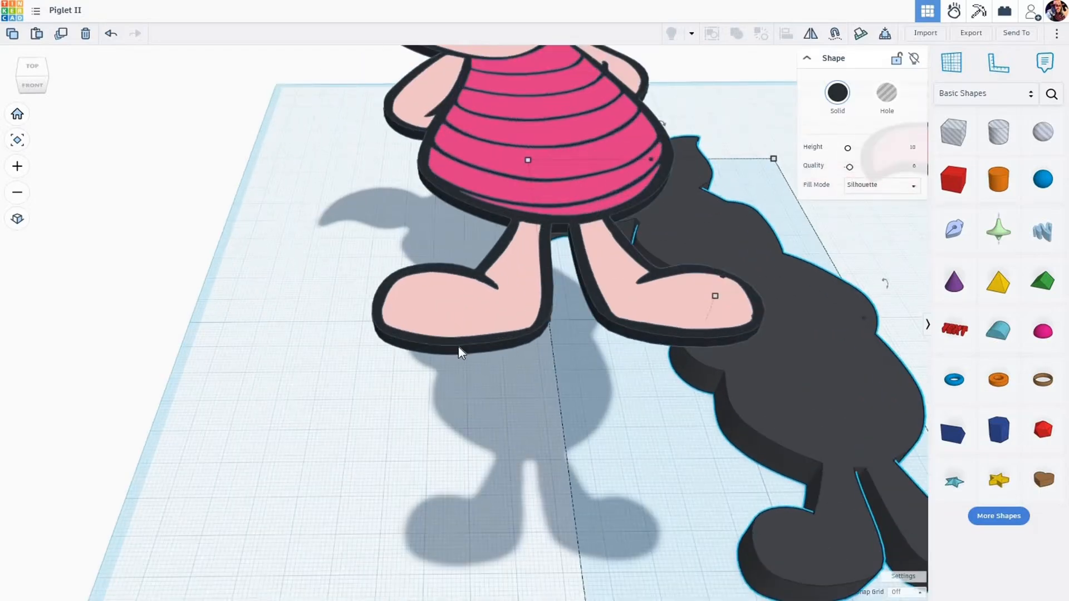
left_click(458, 351, "shift")
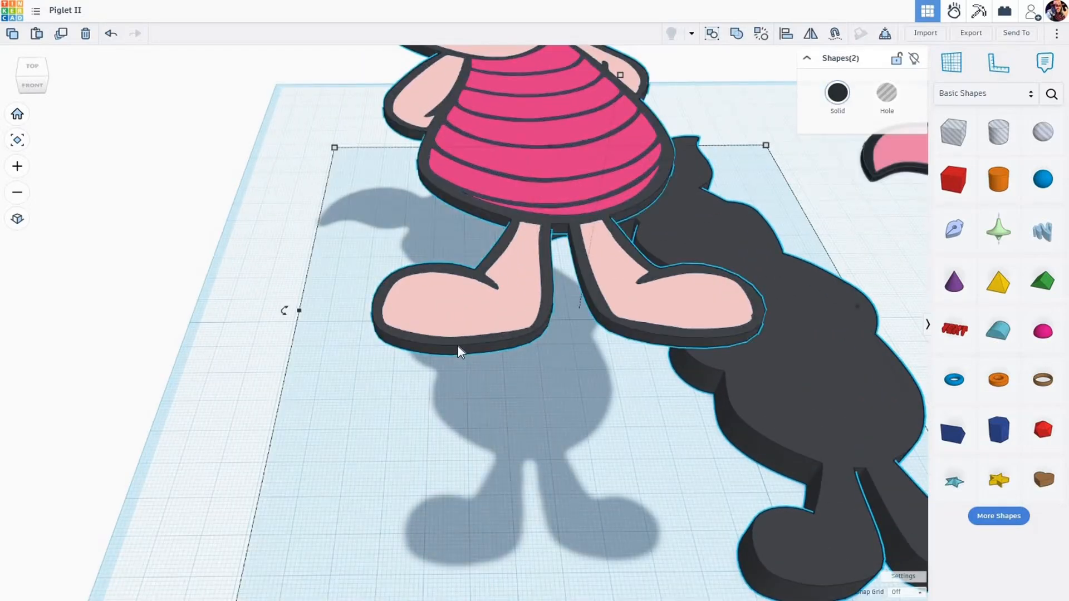
scroll(456, 350, "down", 4)
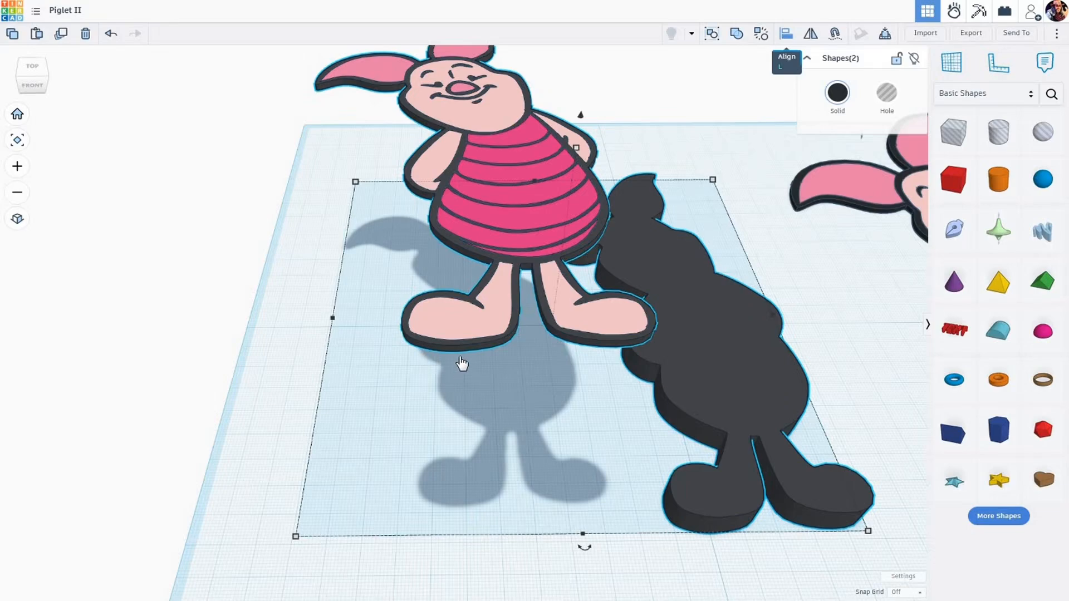
key("l")
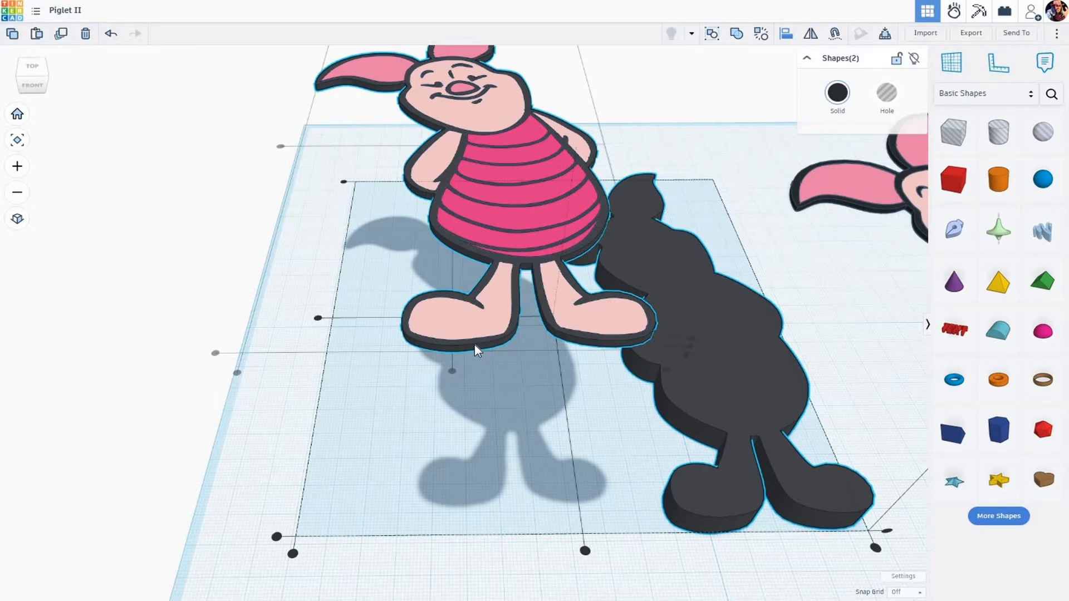
left_click(452, 372)
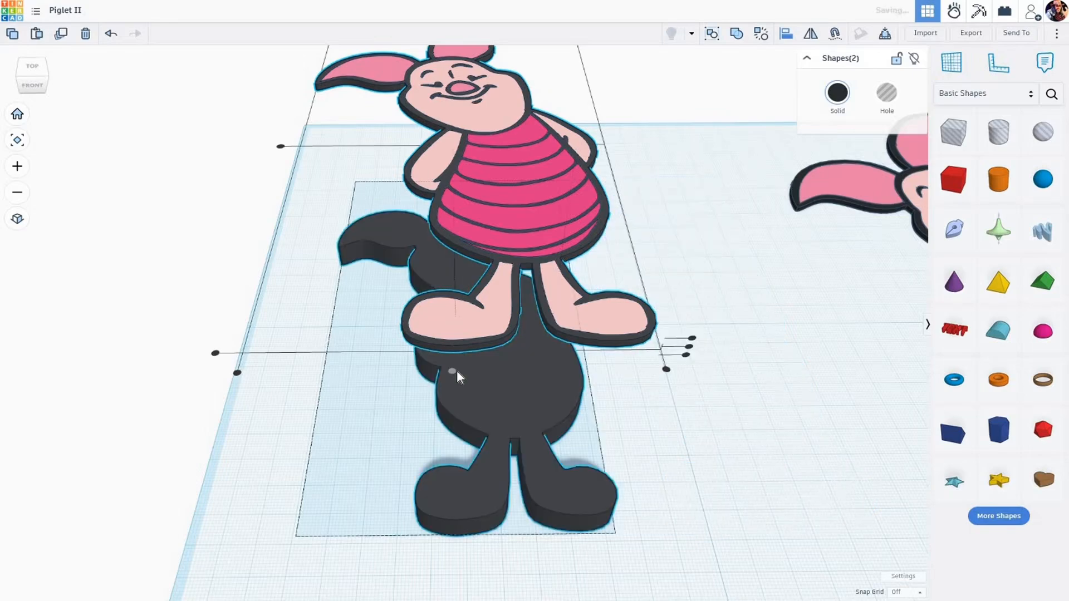
left_click(281, 148)
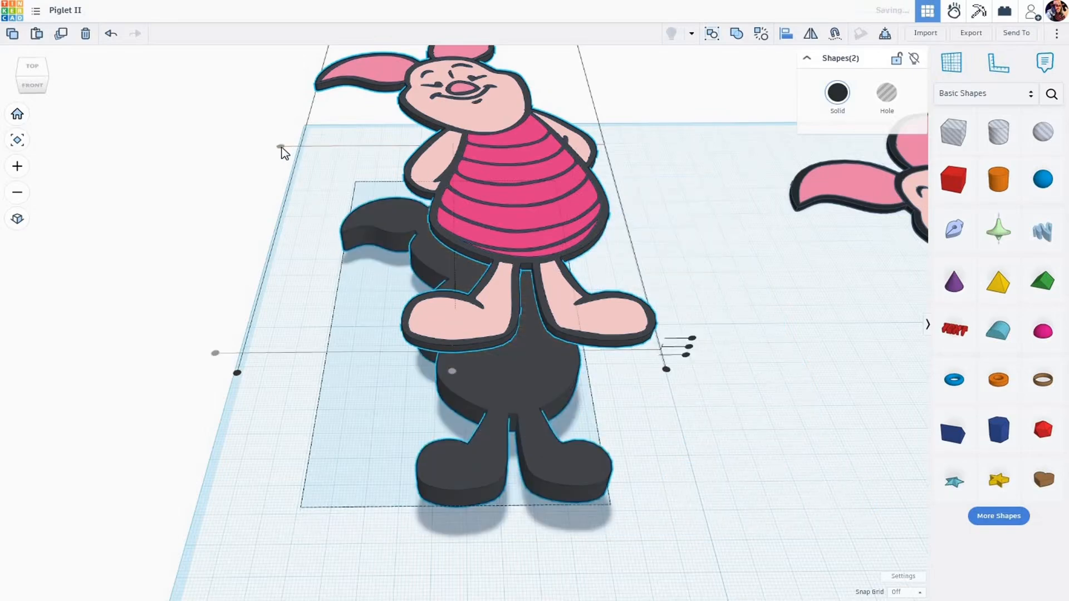
left_click(342, 442)
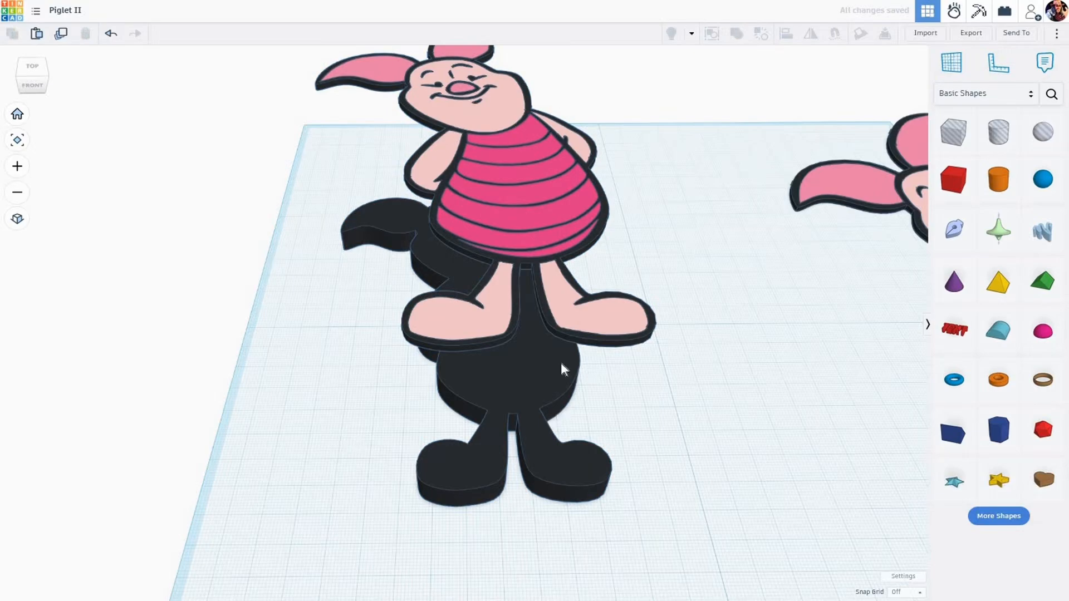
Set the black silhouette's height to 5 mm
left_click(526, 393)
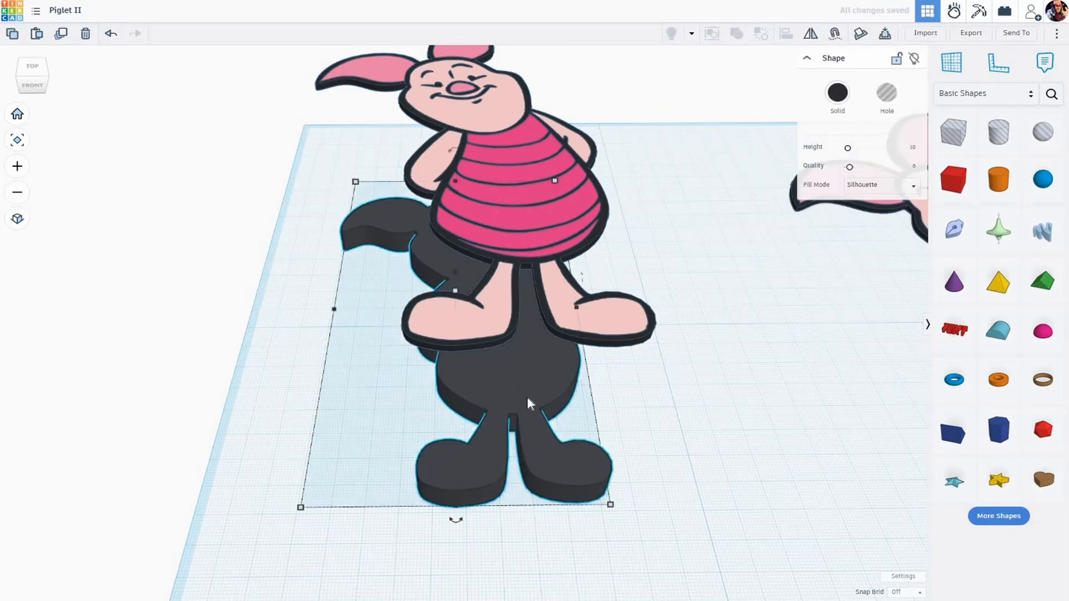
right_click_drag(559, 428, 485, 378)
mouse_move(467, 363)
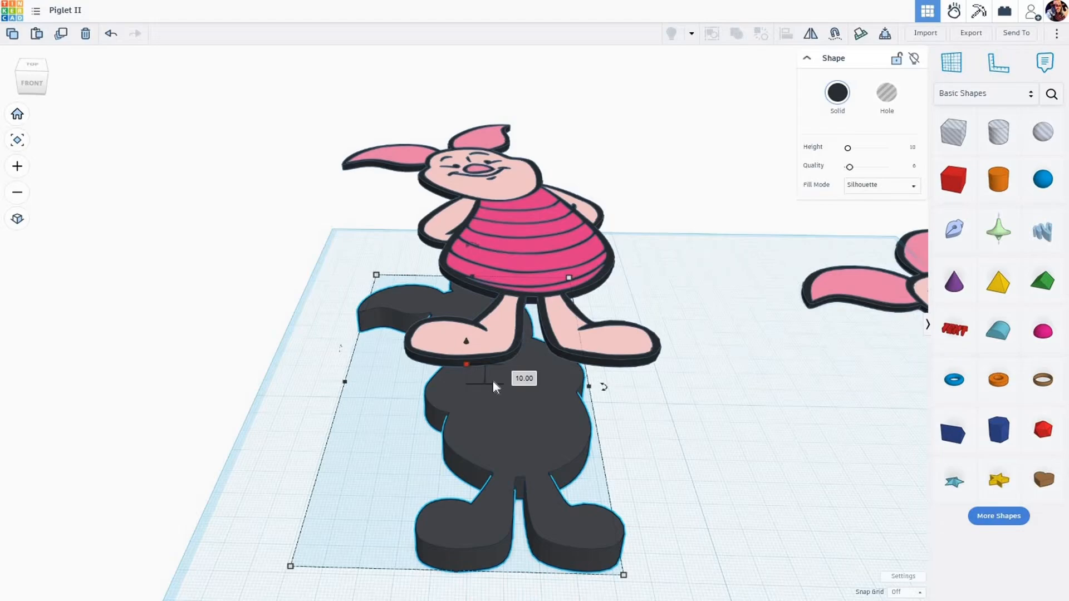
left_click(516, 374)
type("5")
key("Return")
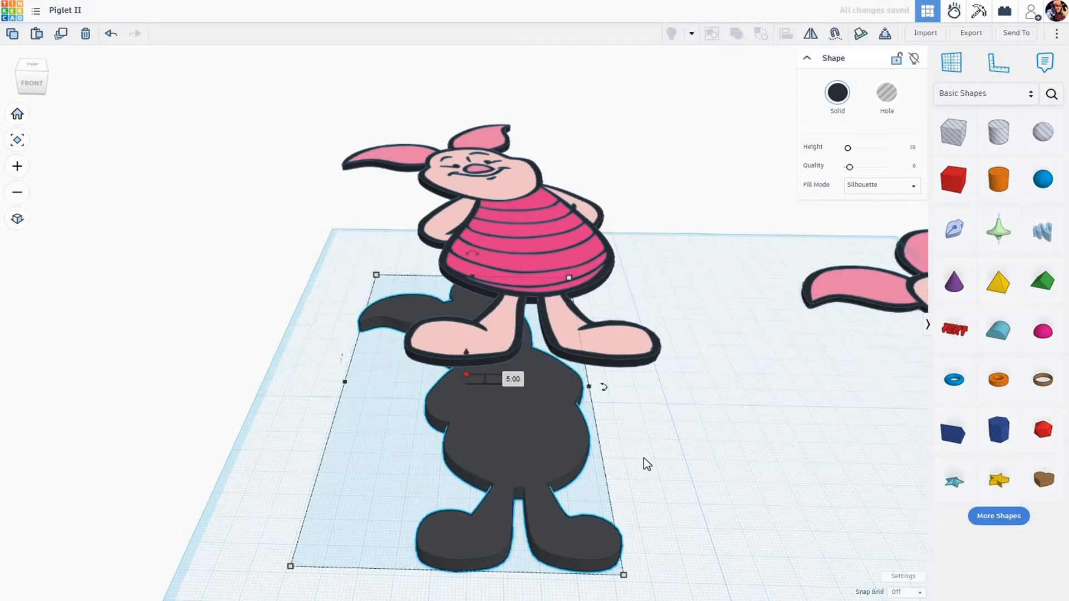
Duplicate the silhouette in place and set the copy's fill mode to Outer Line with Round corners
right_click_drag(643, 462, 549, 419)
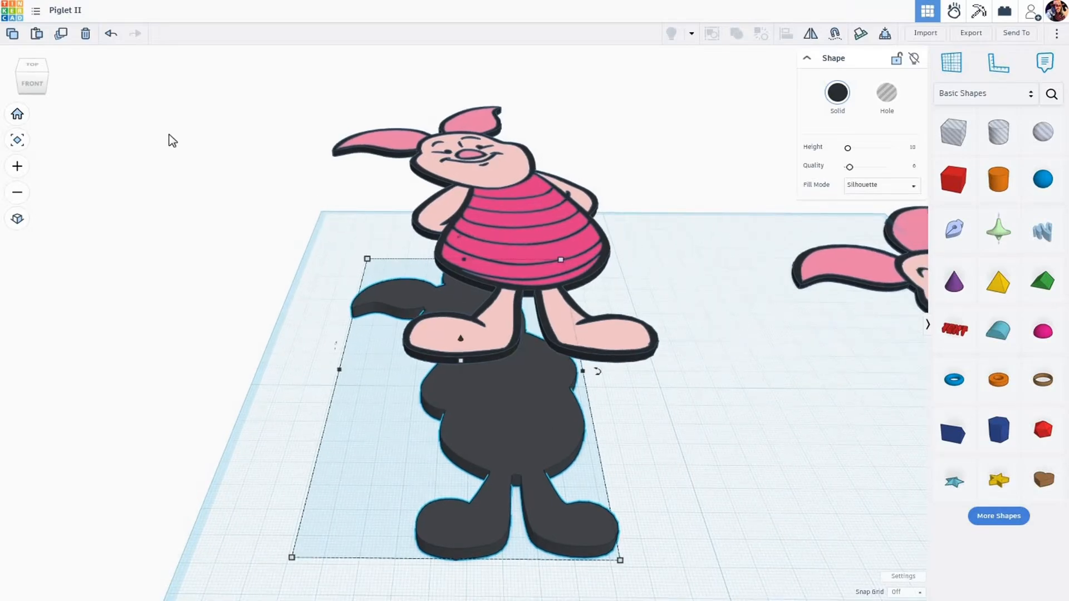
left_click(62, 36)
left_click(915, 192)
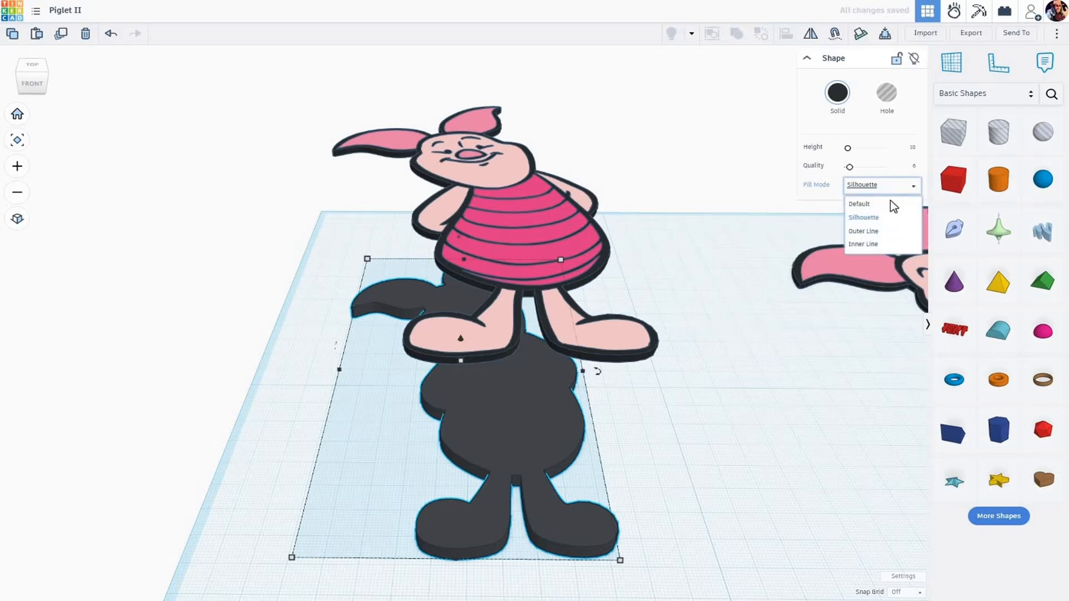
left_click(867, 231)
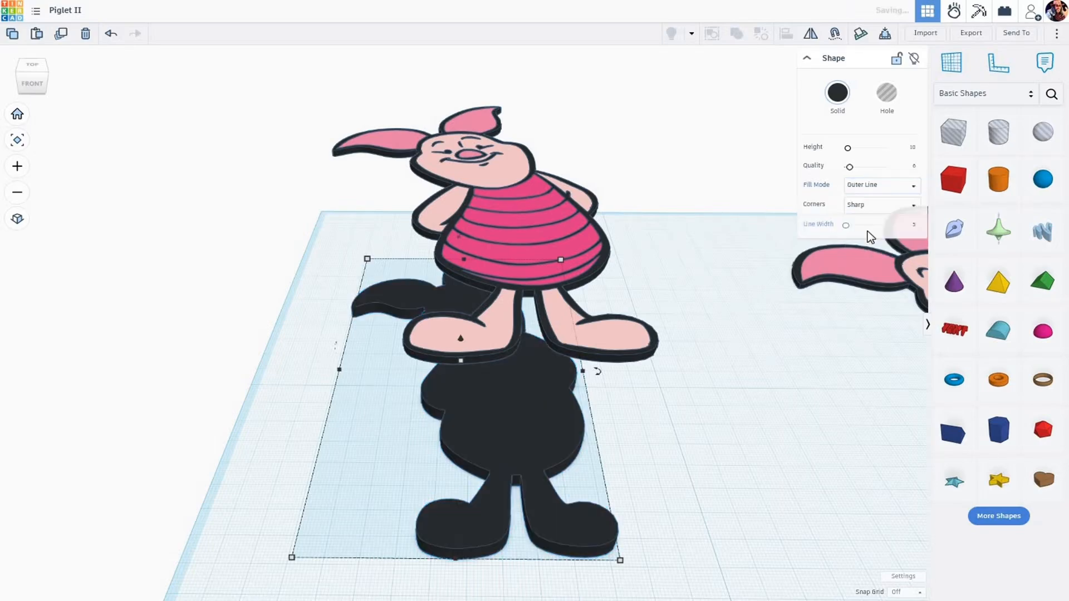
left_click(916, 212)
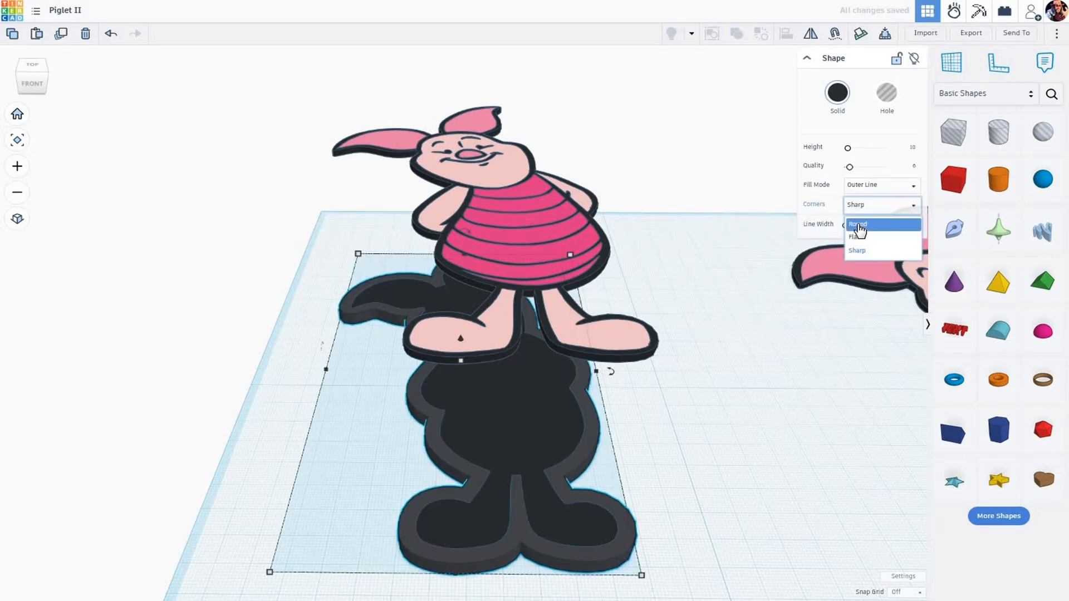
left_click(860, 228)
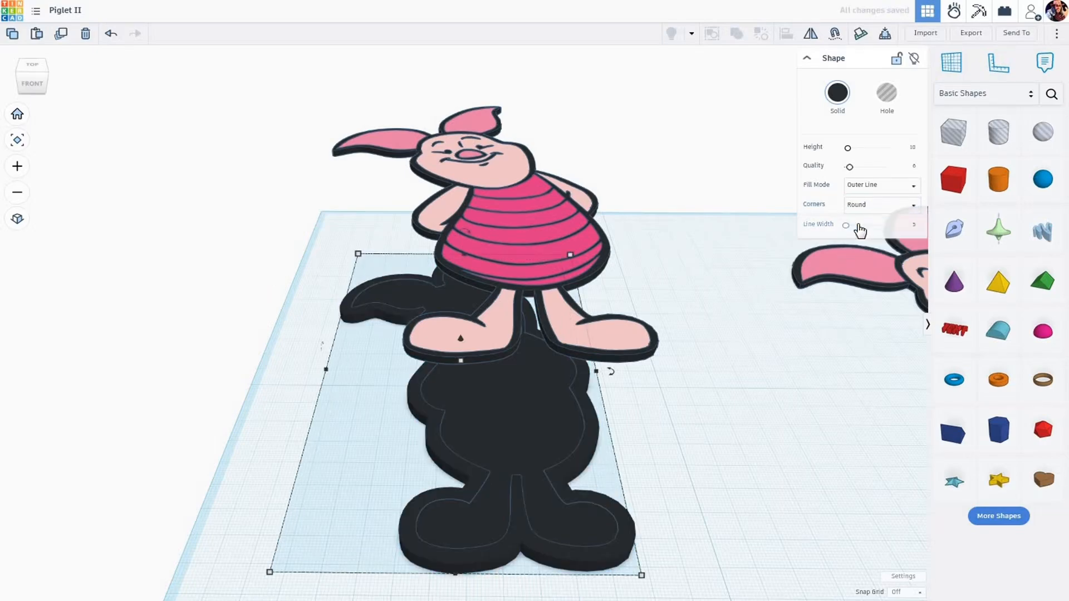
Set the outer line copy's line width to 8 and check the border around the silhouette
left_click(916, 228)
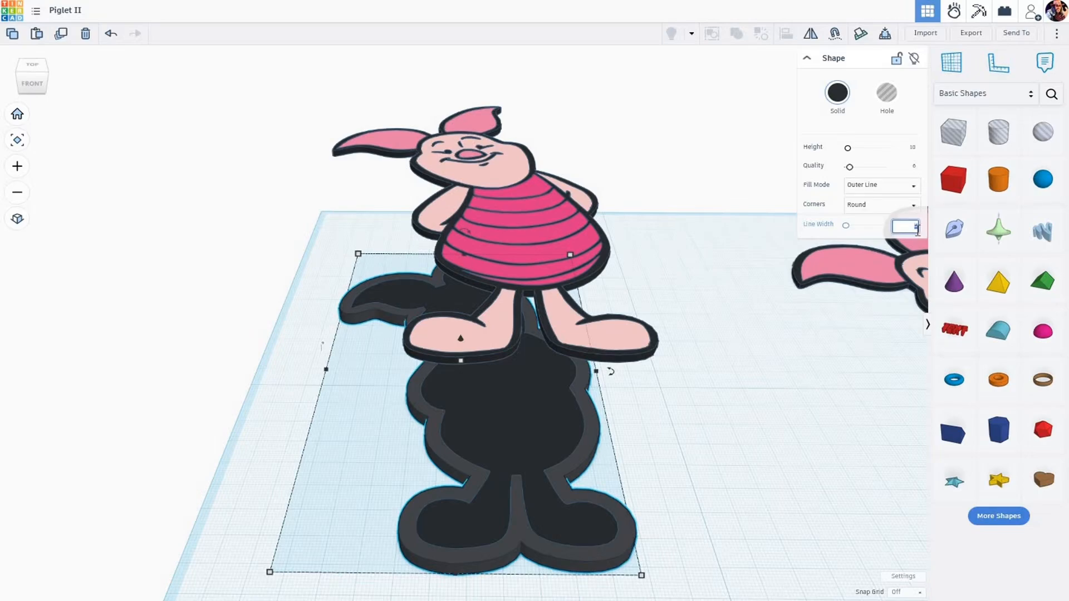
type("8")
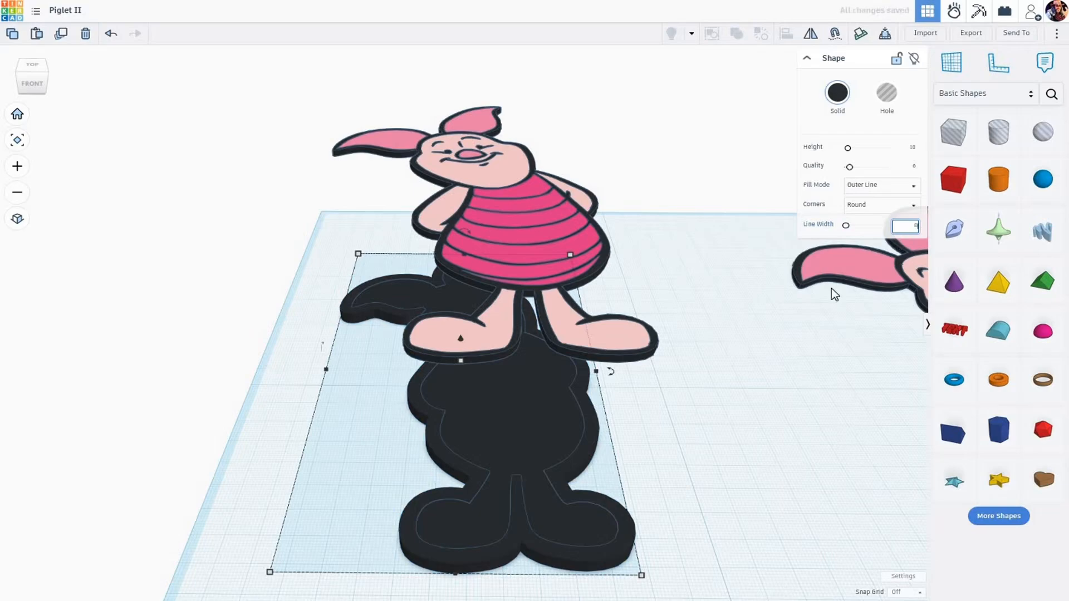
key("Return")
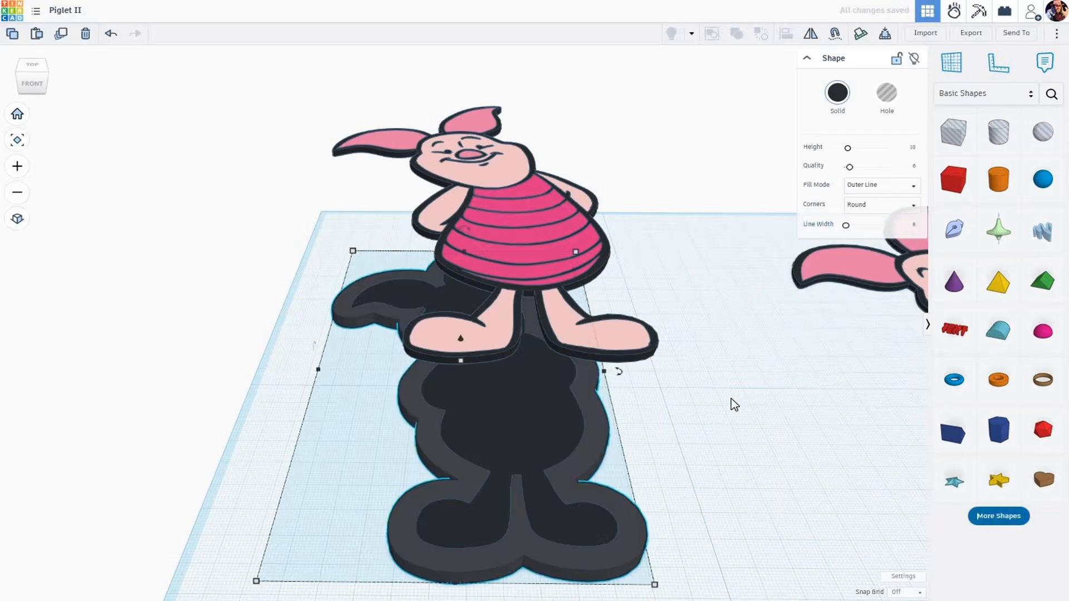
right_click_drag(716, 416, 669, 439)
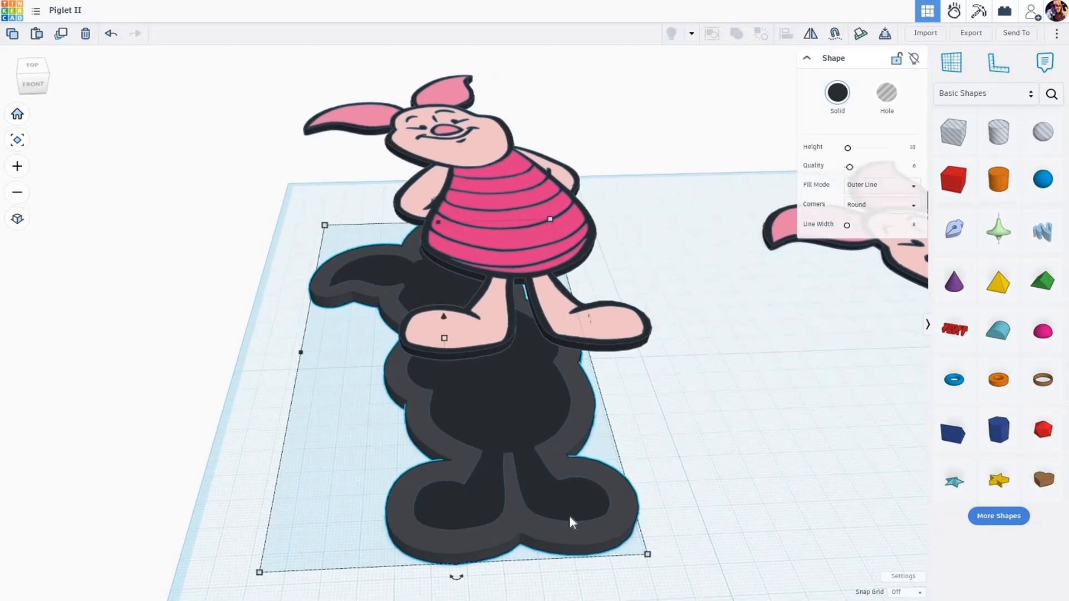
scroll(569, 515, "up", 5)
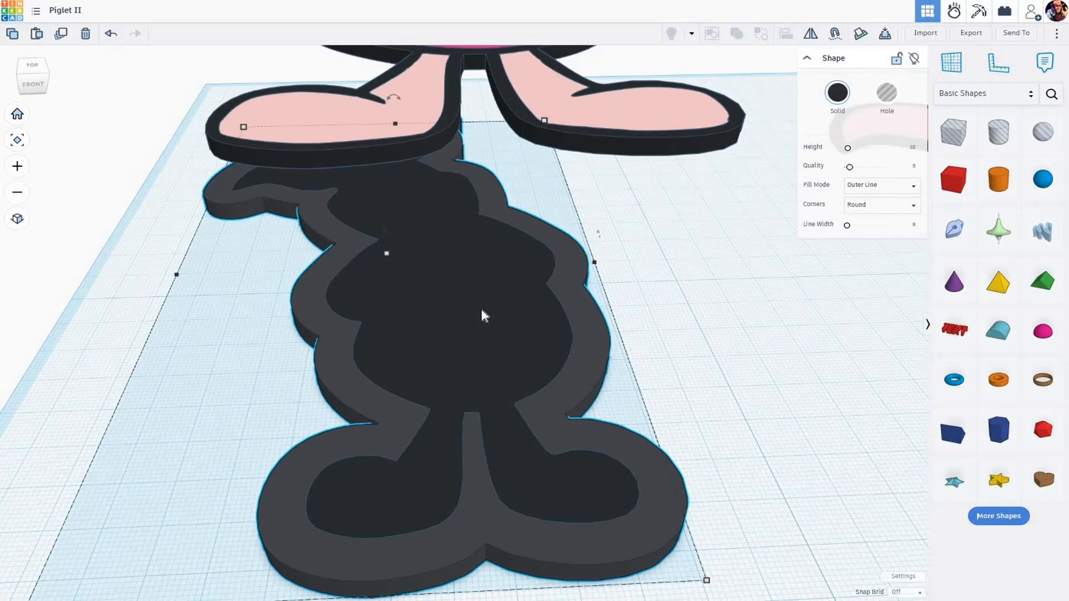
left_click(664, 493, "shift")
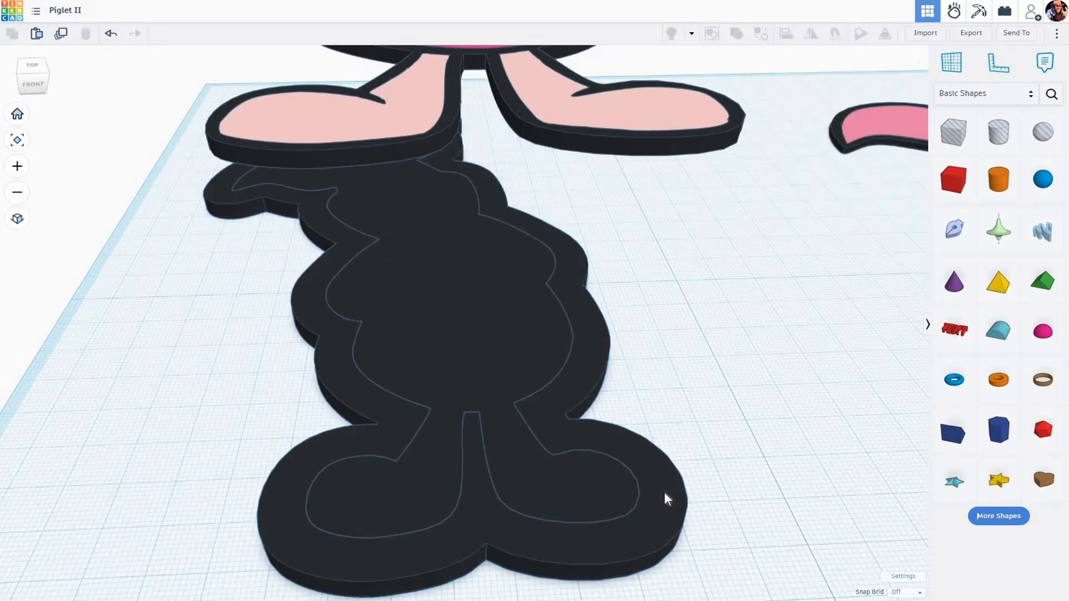
left_click(663, 490)
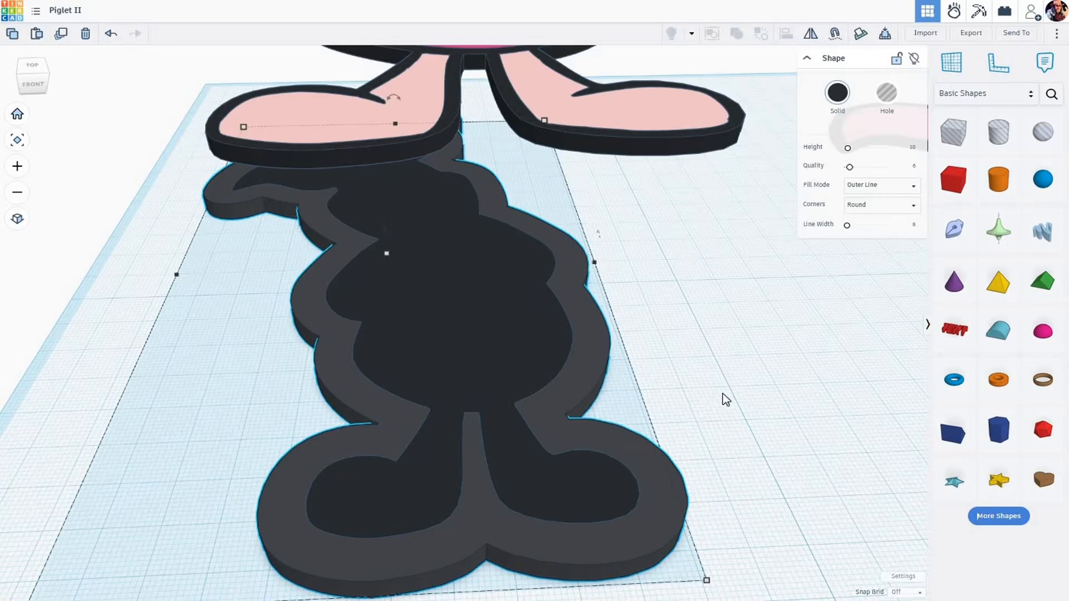
scroll(708, 443, "down", 3)
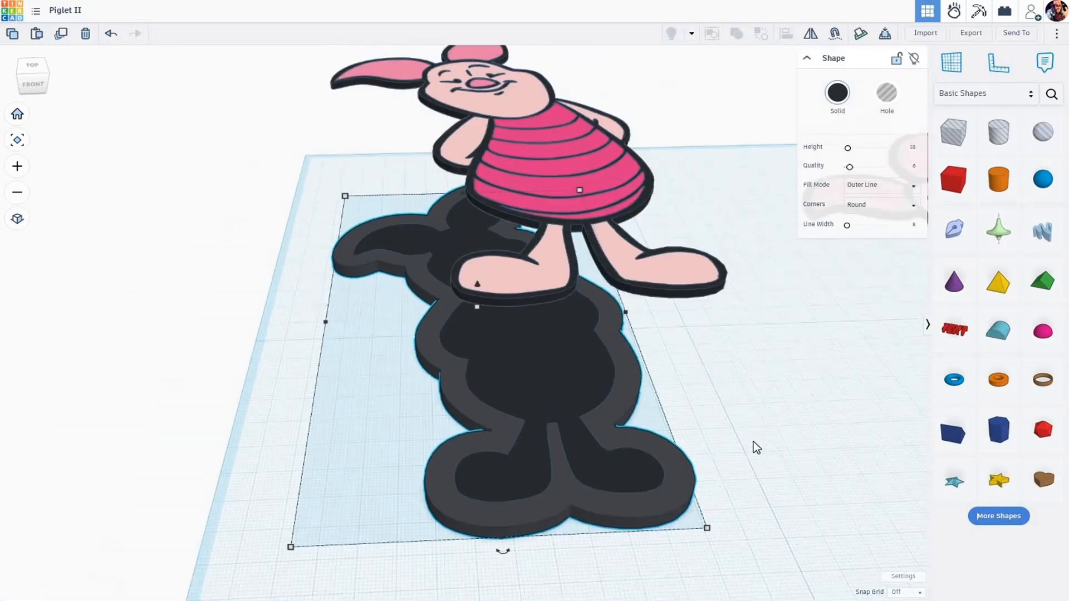
scroll(773, 428, "down", 2)
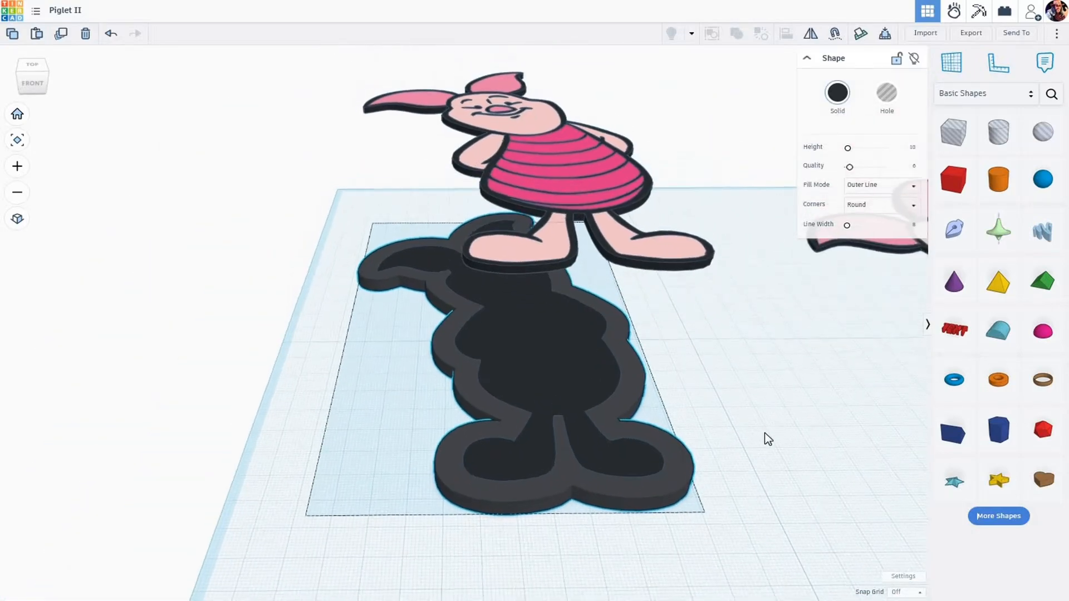
right_click_drag(764, 434, 754, 442)
Set the line width of the outer line around the Piglet silhouette to 12
left_click(692, 445)
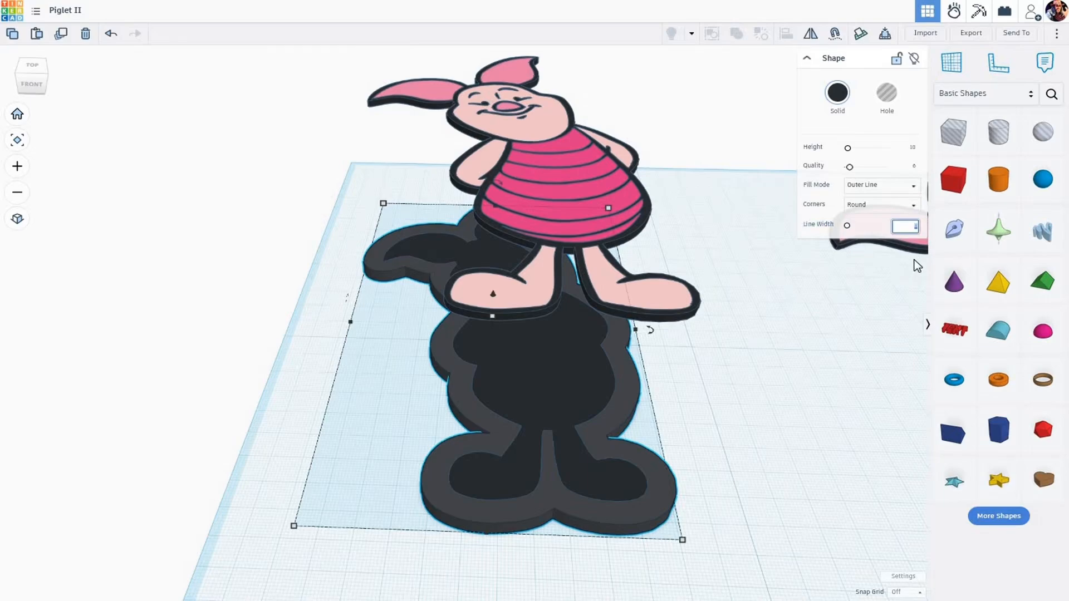
type("12")
key("Return")
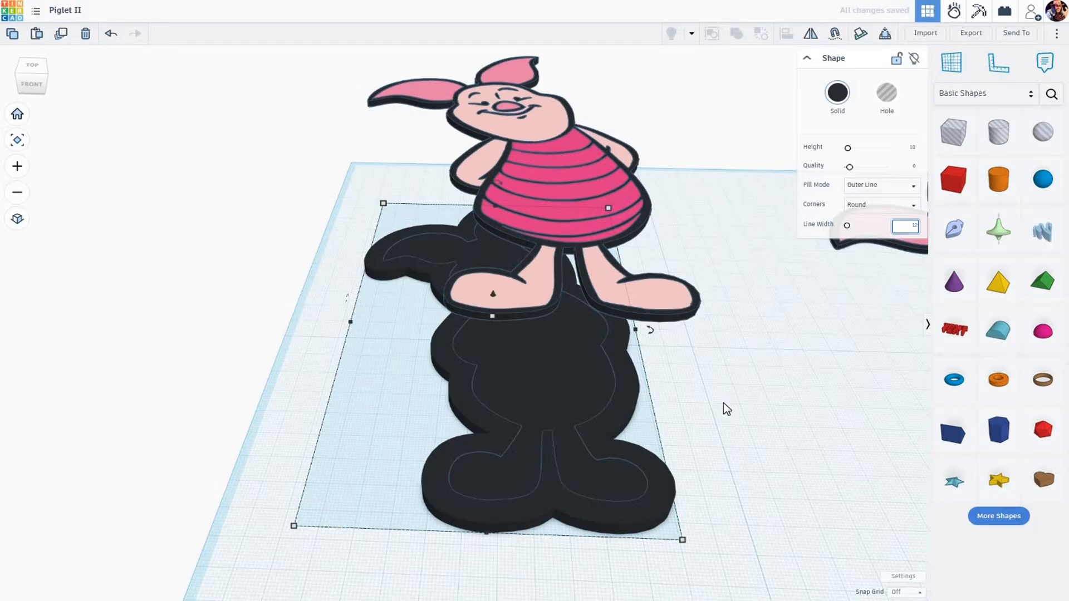
left_click(727, 421)
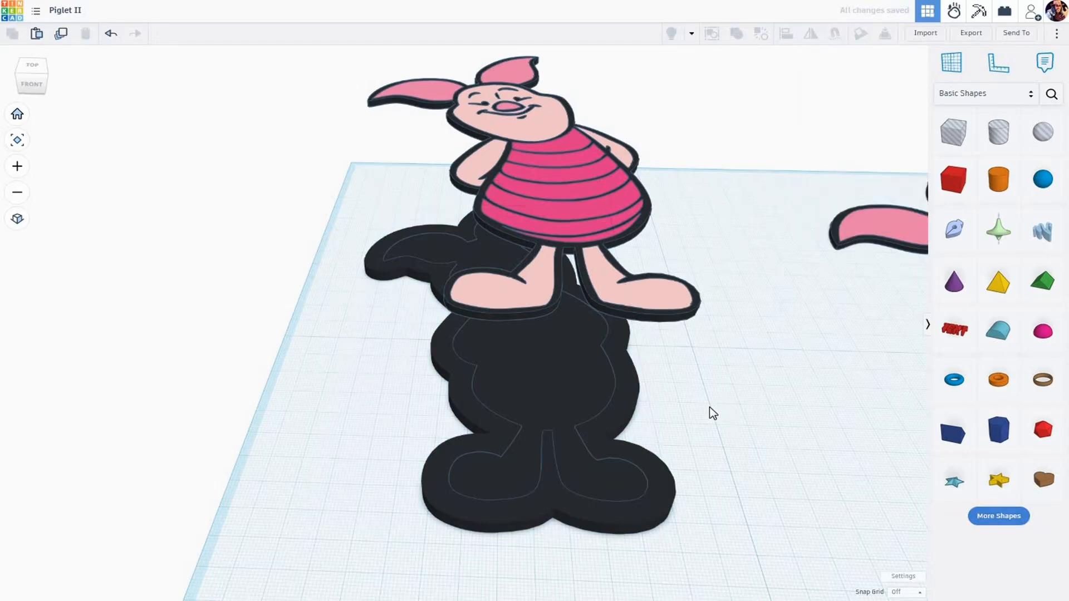
mouse_move(710, 407)
right_mouse_down()
mouse_move(731, 408)
mouse_move(718, 412)
right_mouse_up()
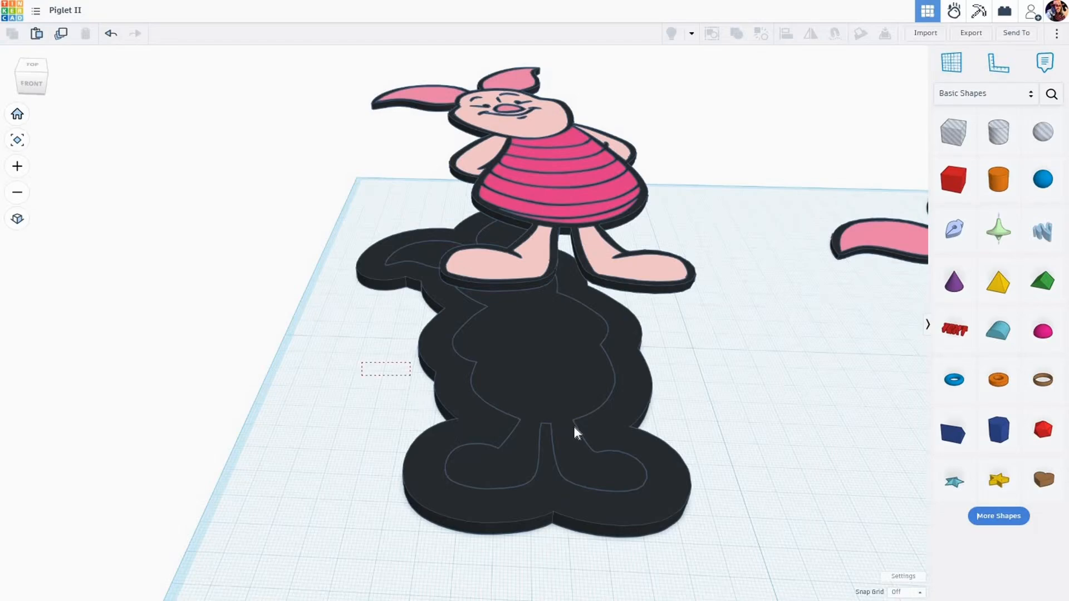
Group the black silhouette and its outer line into a single union shape
left_click_drag(577, 430, 576, 429)
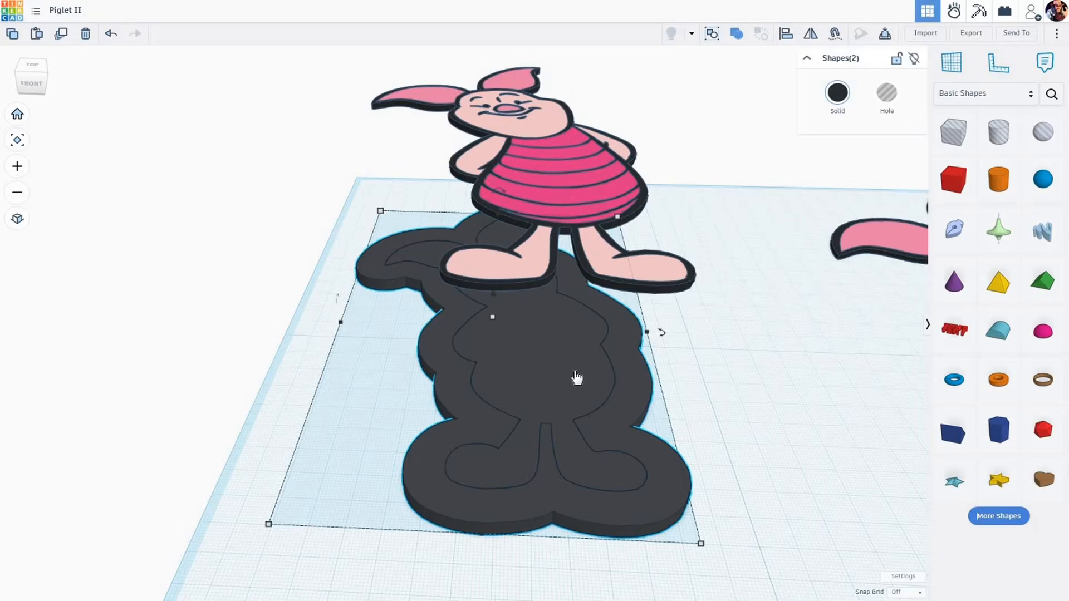
key("ctrl+g")
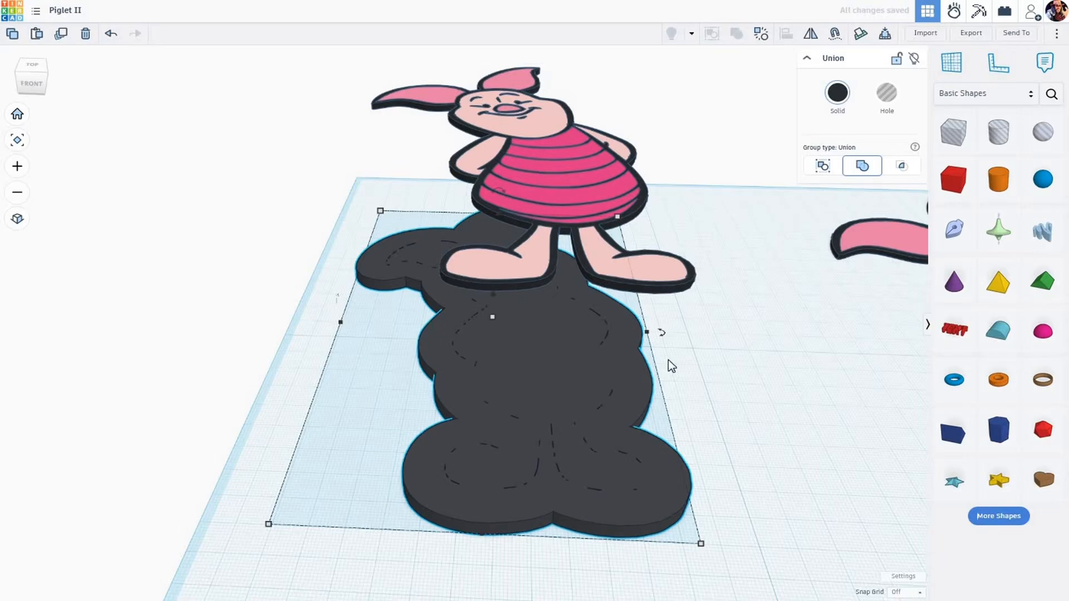
key("Escape")
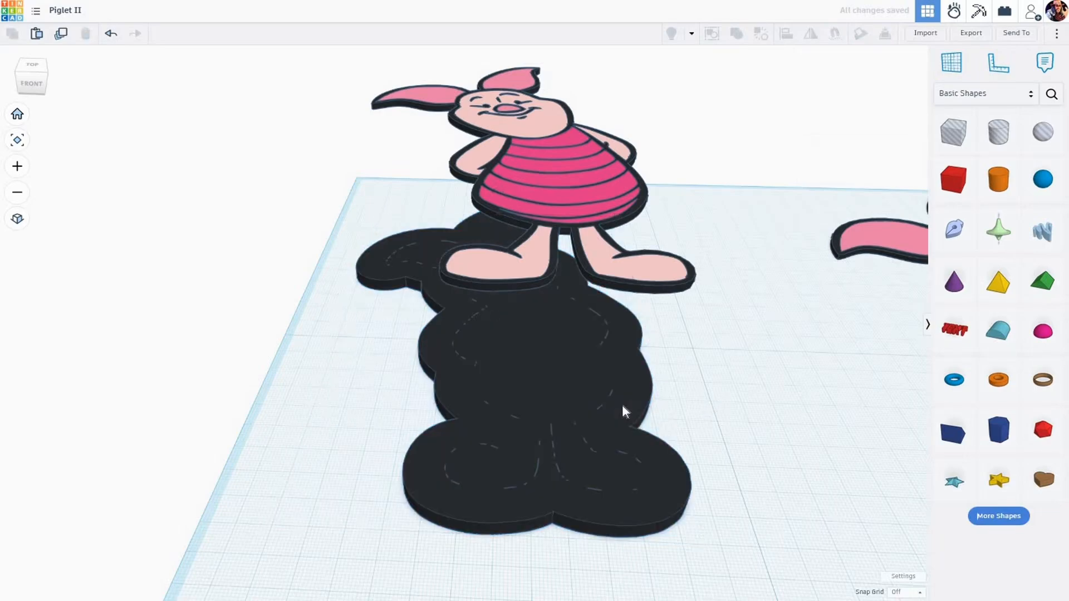
Export only the grouped silhouette as an SVG, saving it over the existing Piglet II.svg in the STL's folder
left_click(620, 407)
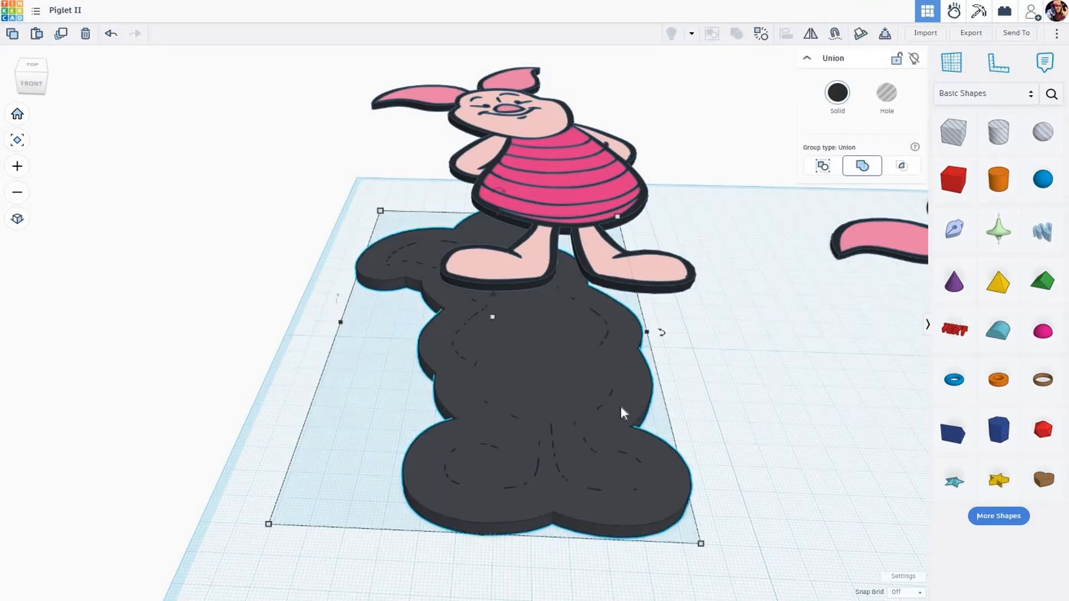
left_click(970, 34)
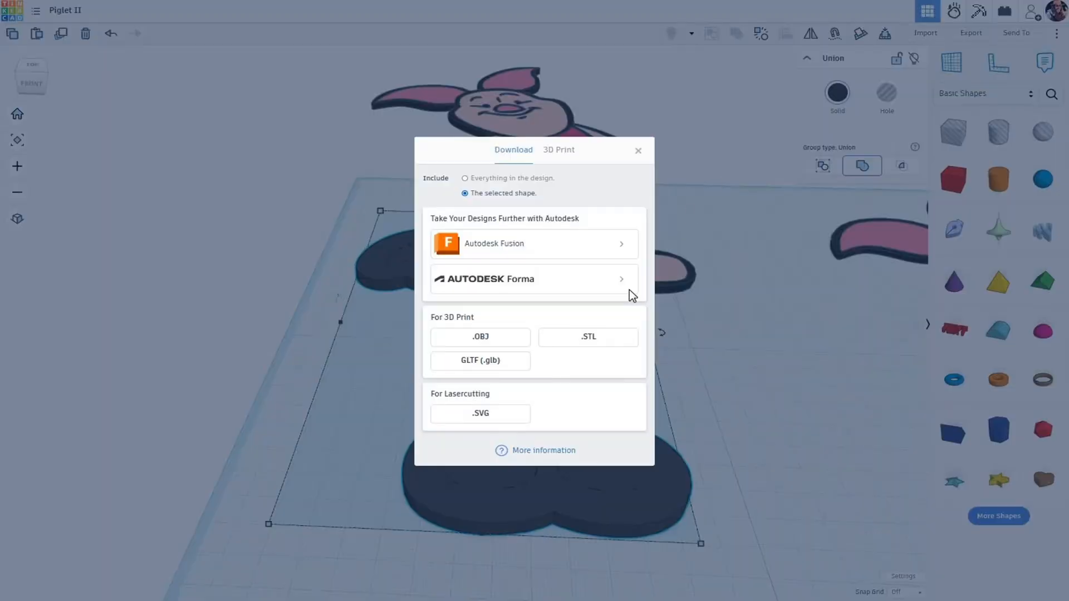
left_click(482, 416)
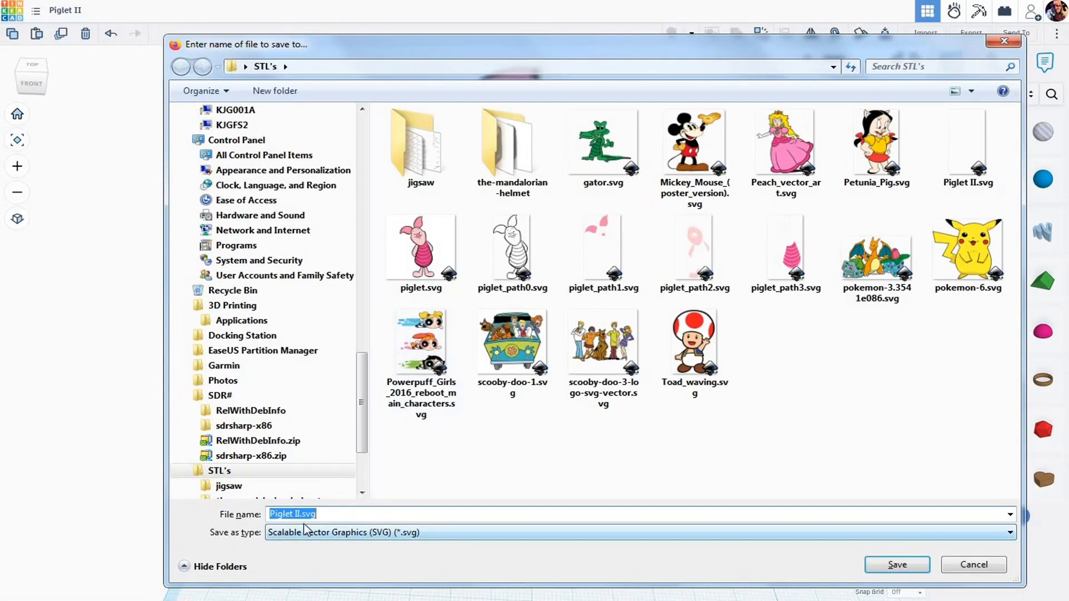
left_click(897, 565)
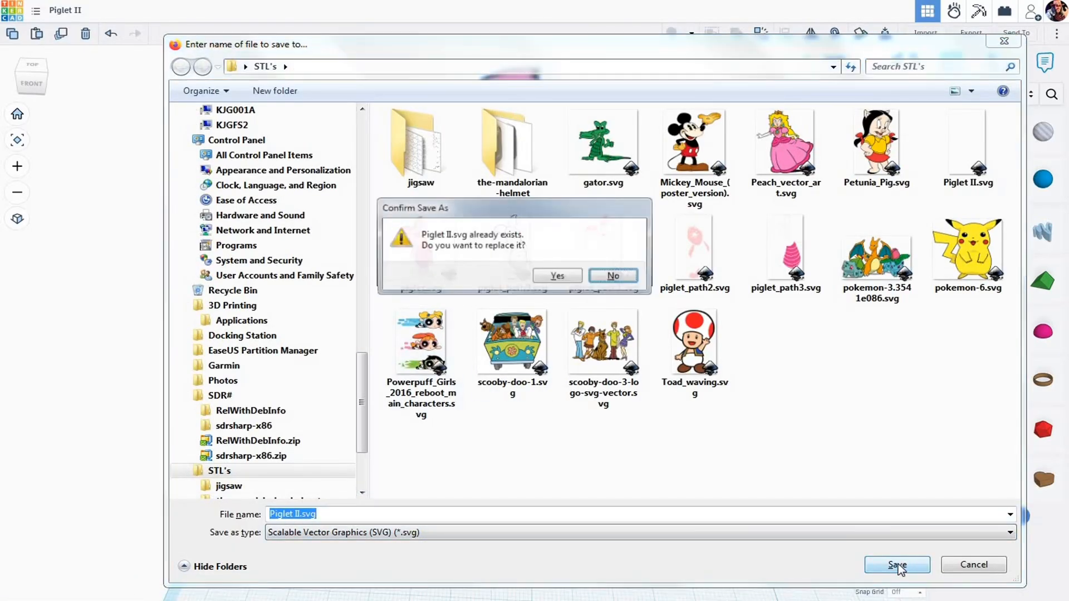
left_click(563, 276)
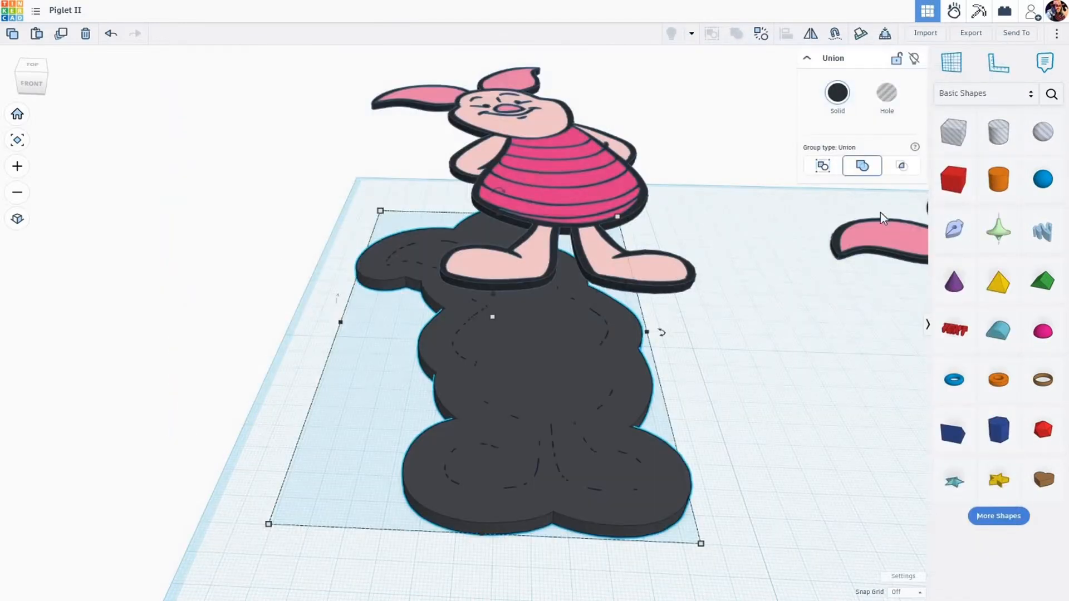
Import Piglet II.svg centered on Art at 100% scale
left_click(922, 35)
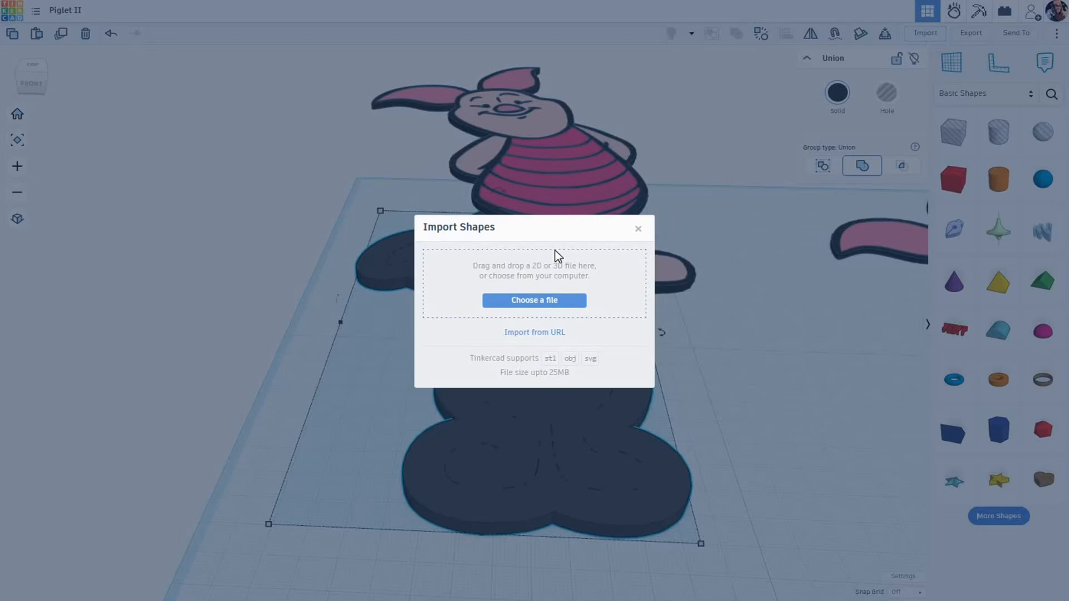
left_click(543, 303)
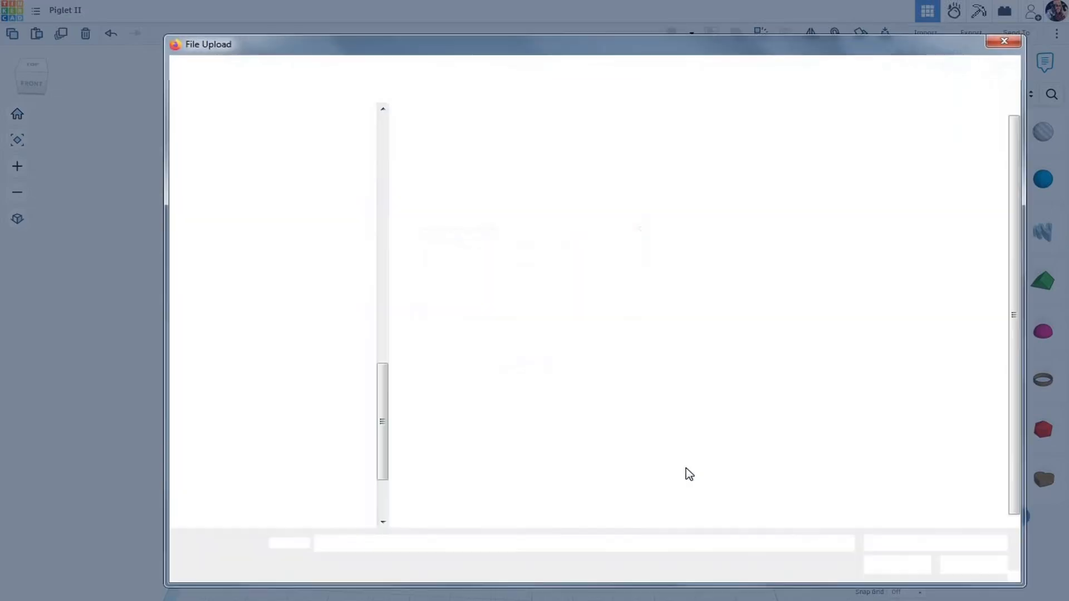
left_click(529, 265)
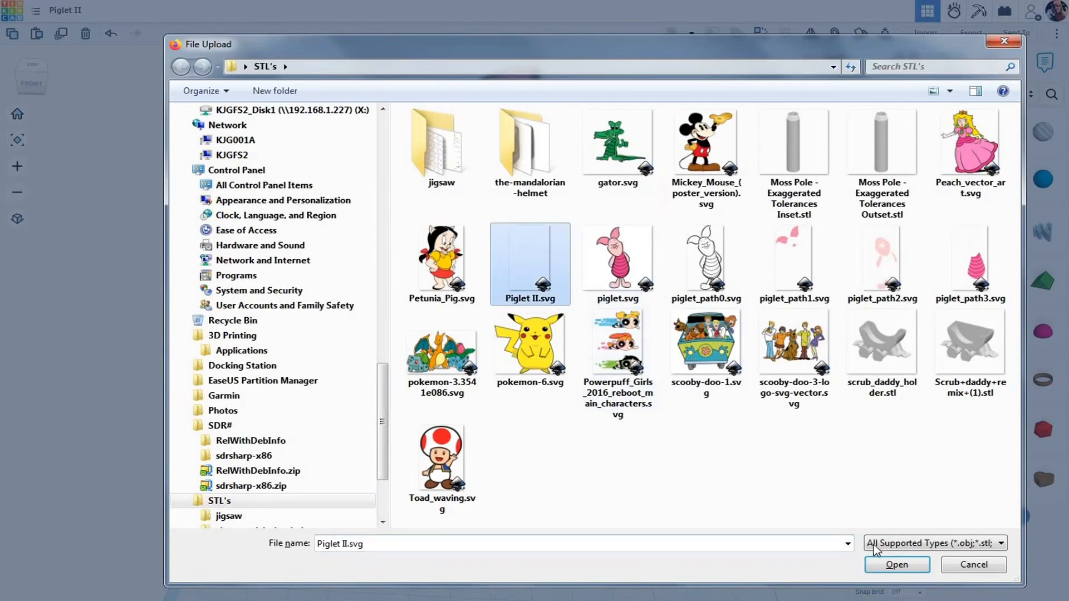
left_click(894, 565)
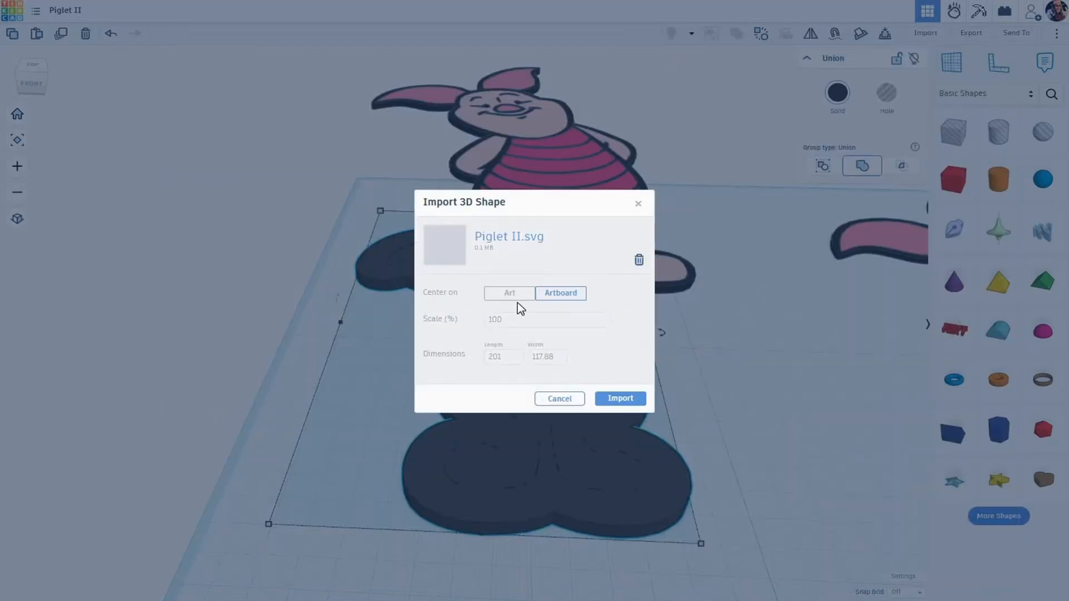
left_click(509, 299)
left_click(618, 399)
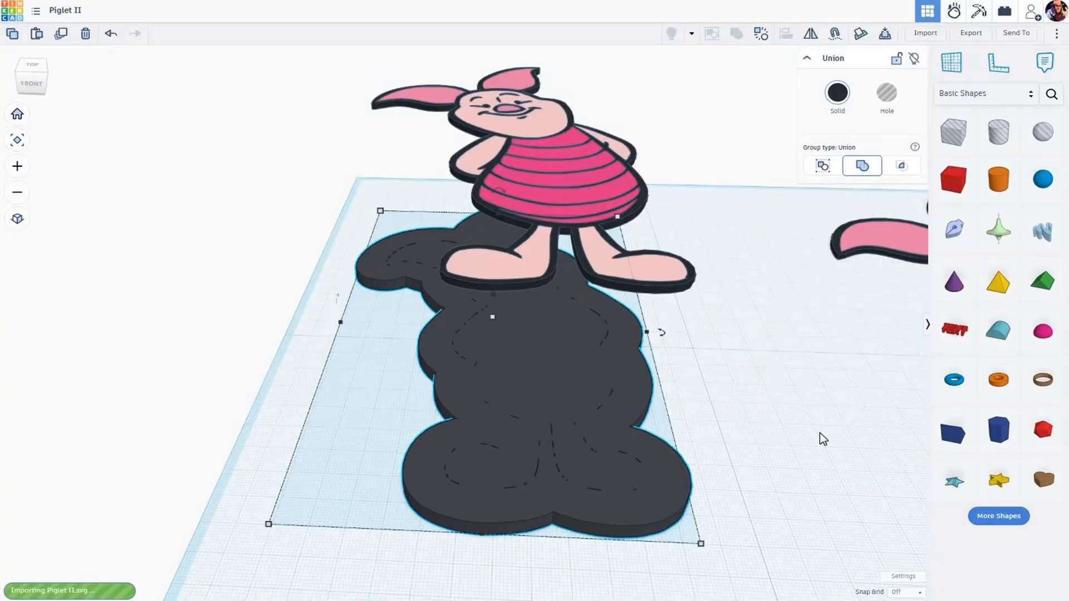
Change the newly imported silhouette's solid color to the black preset
scroll(818, 426, "down", 3)
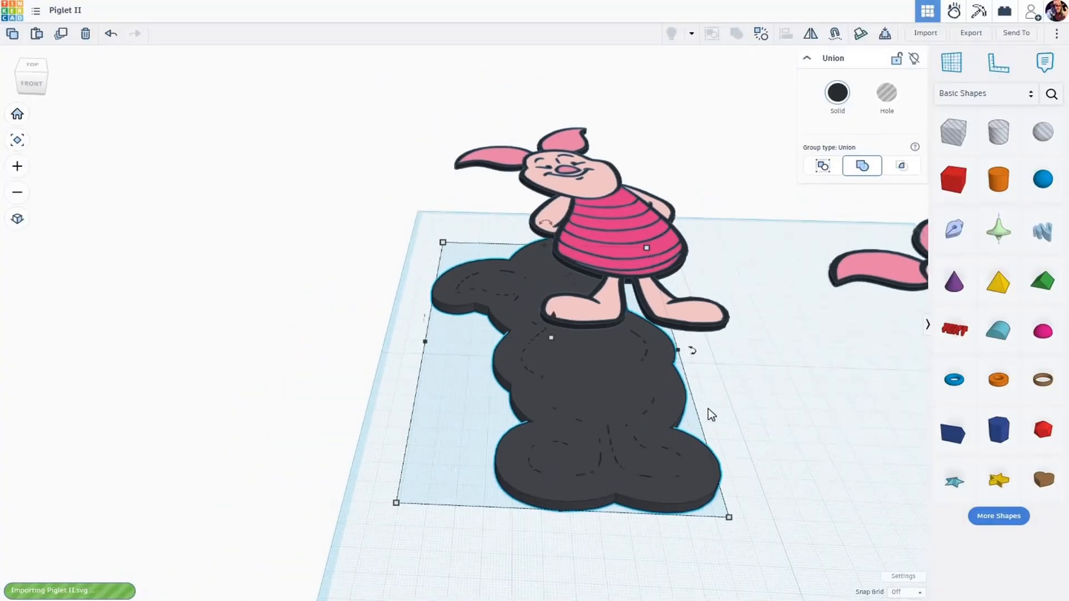
middle_click_drag(708, 408, 662, 398)
middle_click_drag(738, 436, 660, 415)
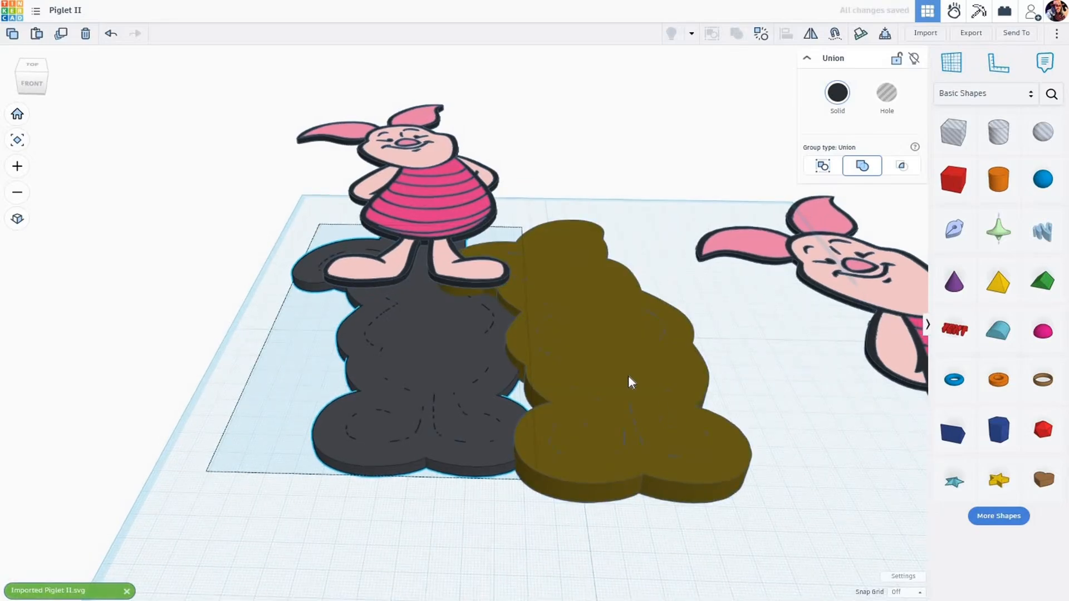
left_click(627, 384)
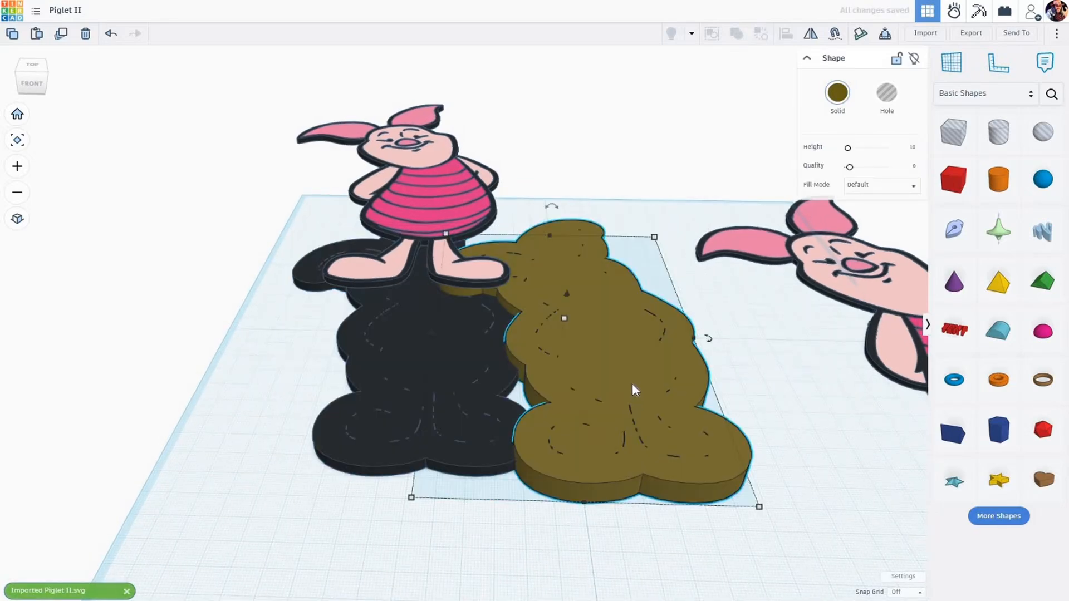
left_click(838, 94)
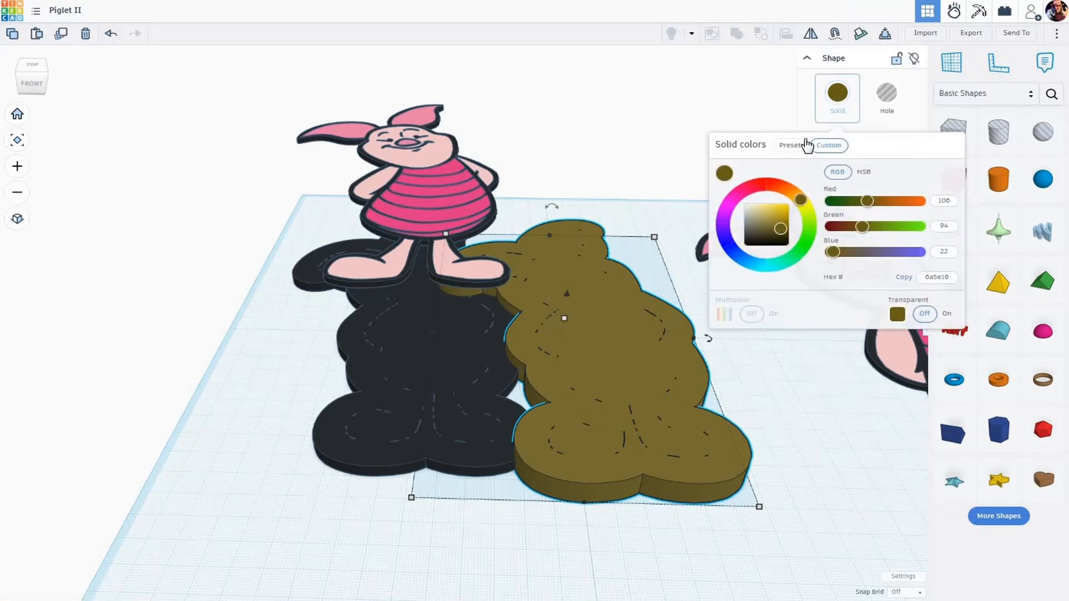
left_click(791, 145)
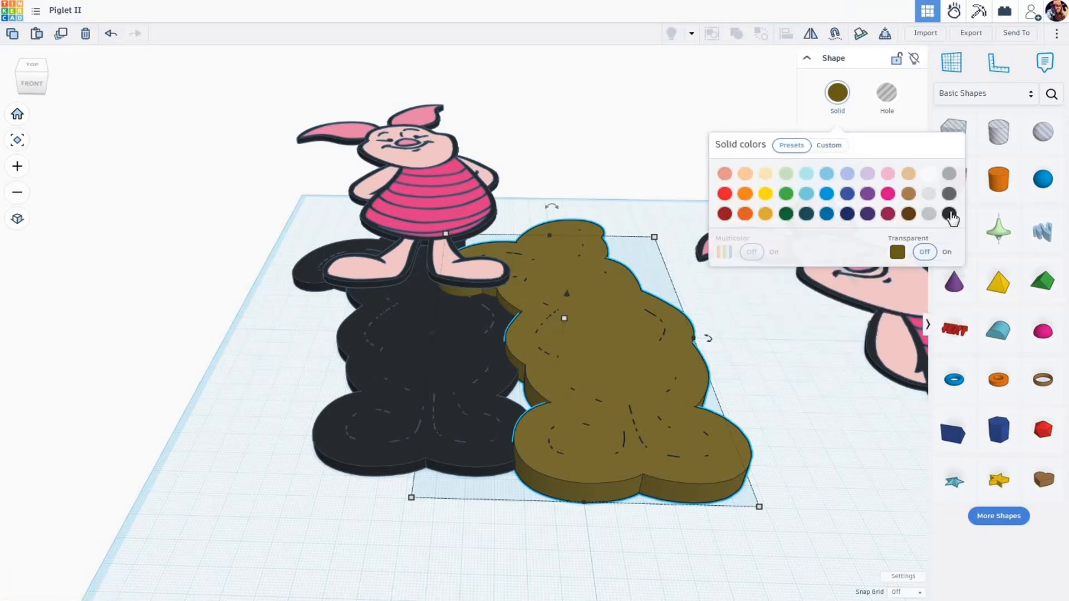
left_click(948, 214)
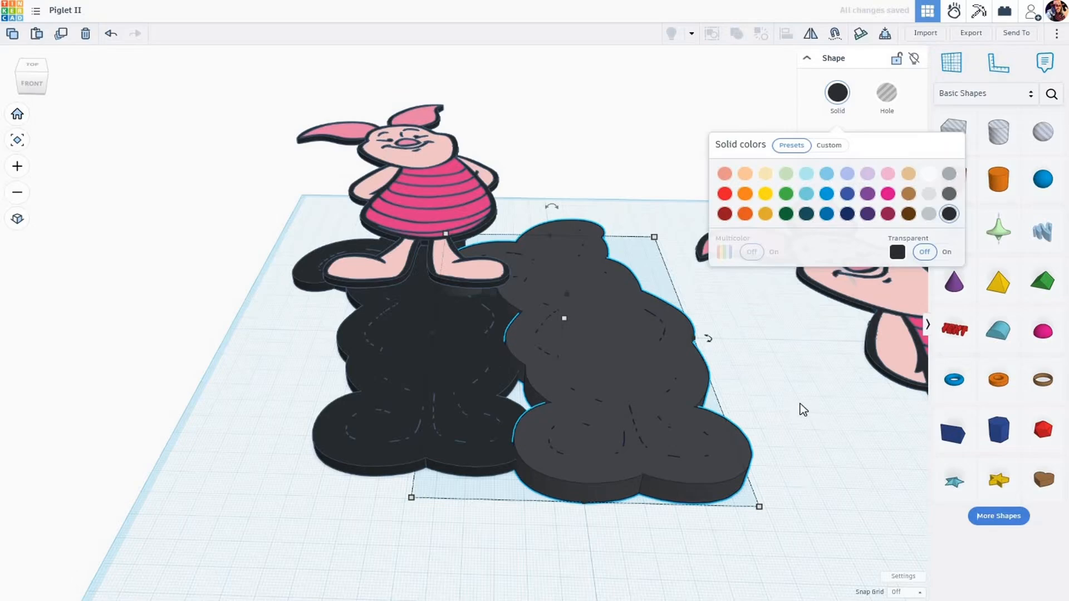
left_click(624, 409)
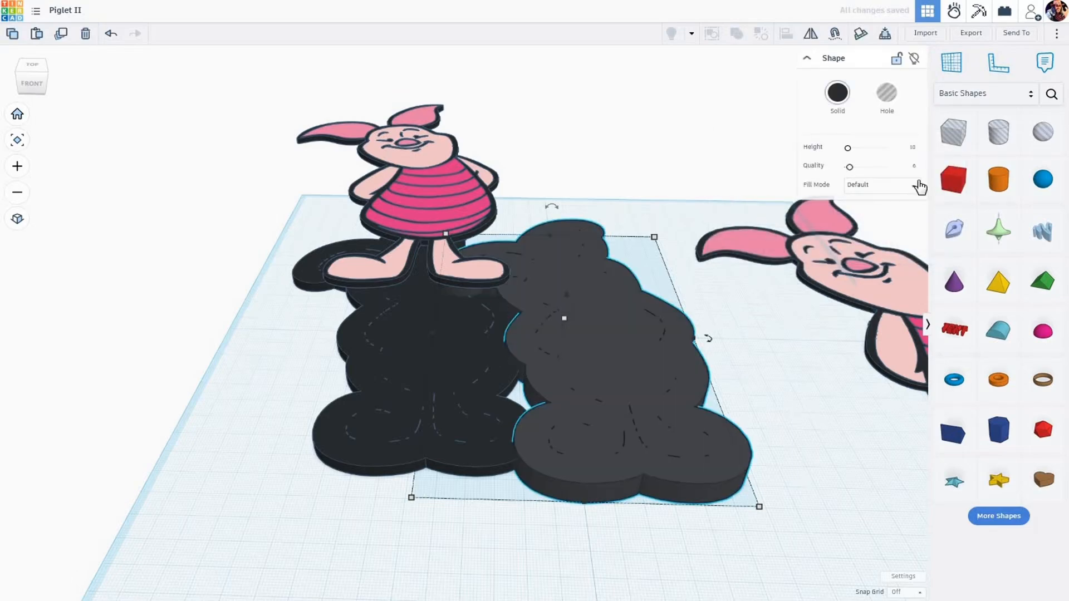
Set the newly imported silhouette's fill mode to Outer Line
left_click(915, 193)
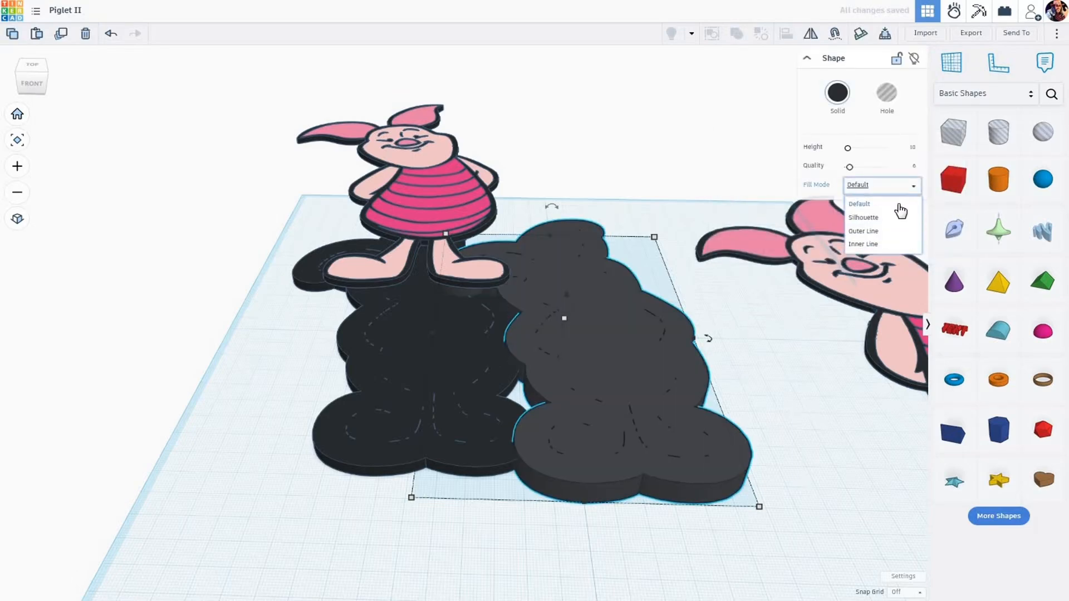
left_click(876, 236)
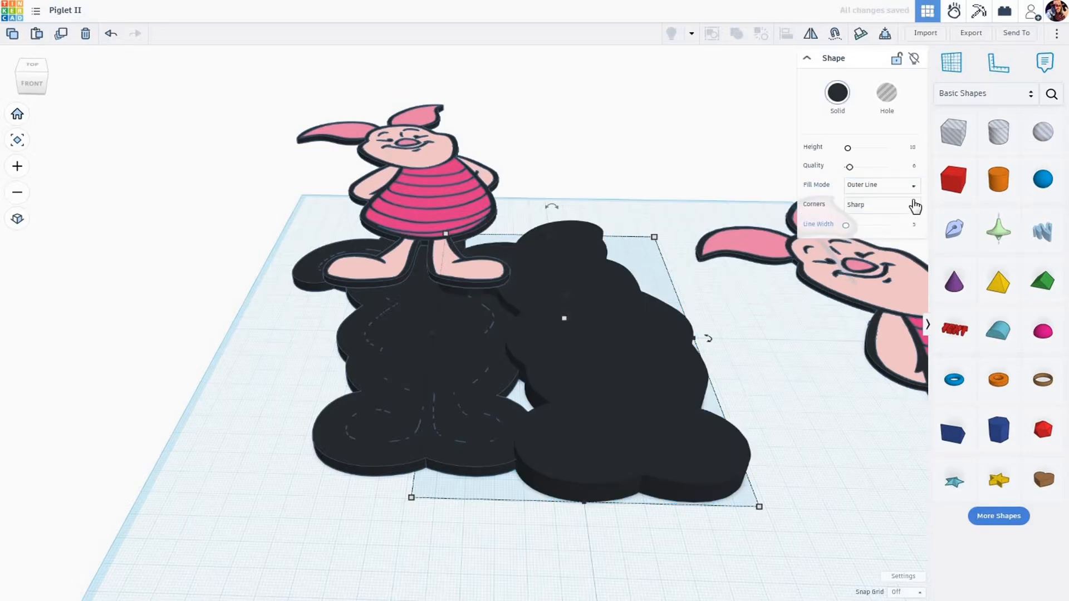
Set the newly imported outline's corners to Round and its line width to 3
left_click(914, 211)
left_click(891, 210)
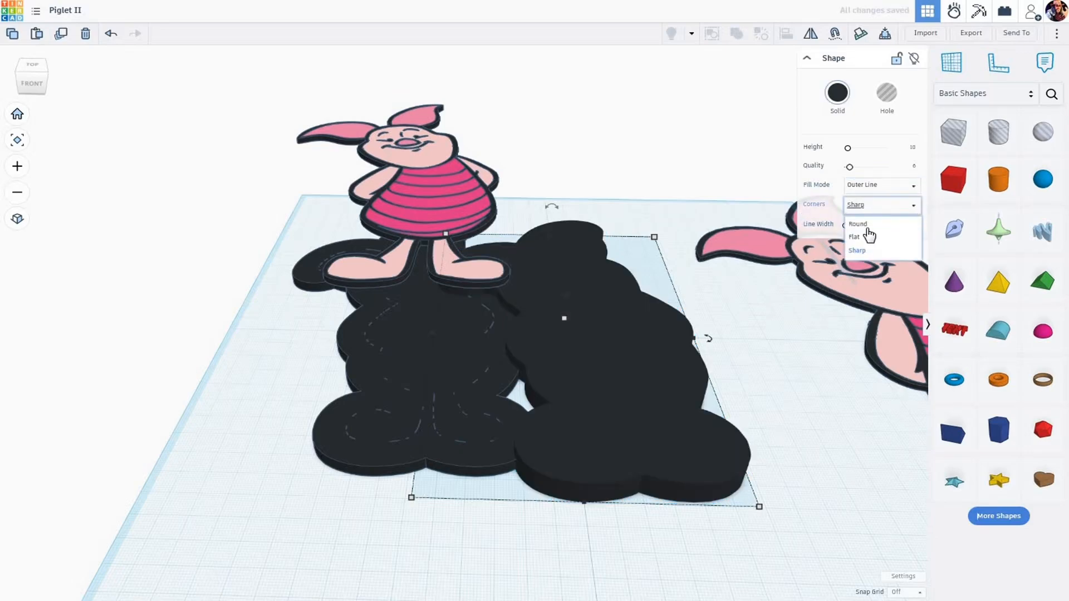
left_click(864, 225)
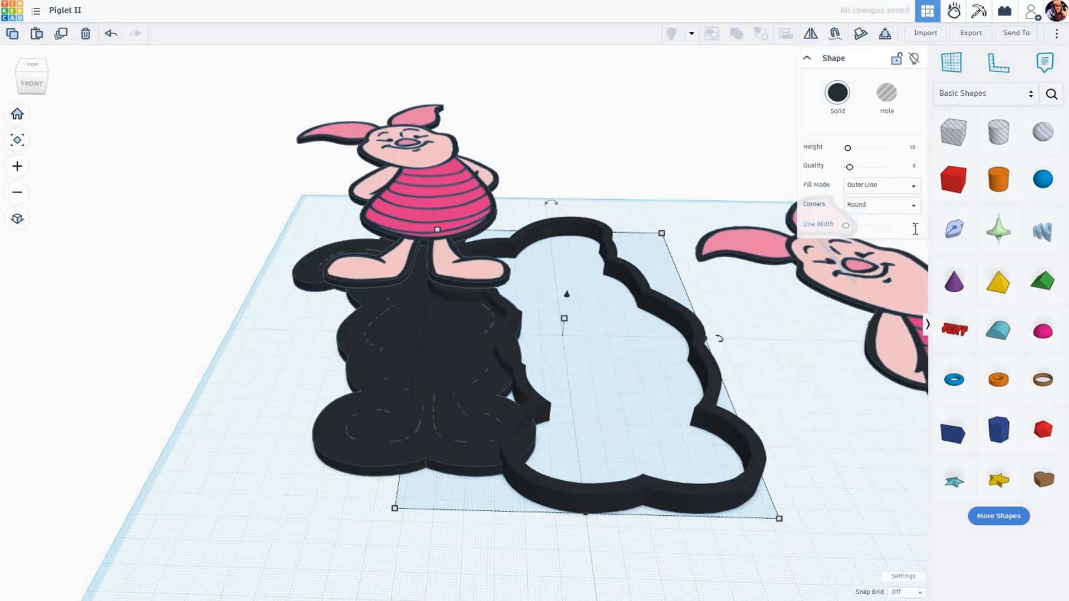
left_click(913, 228)
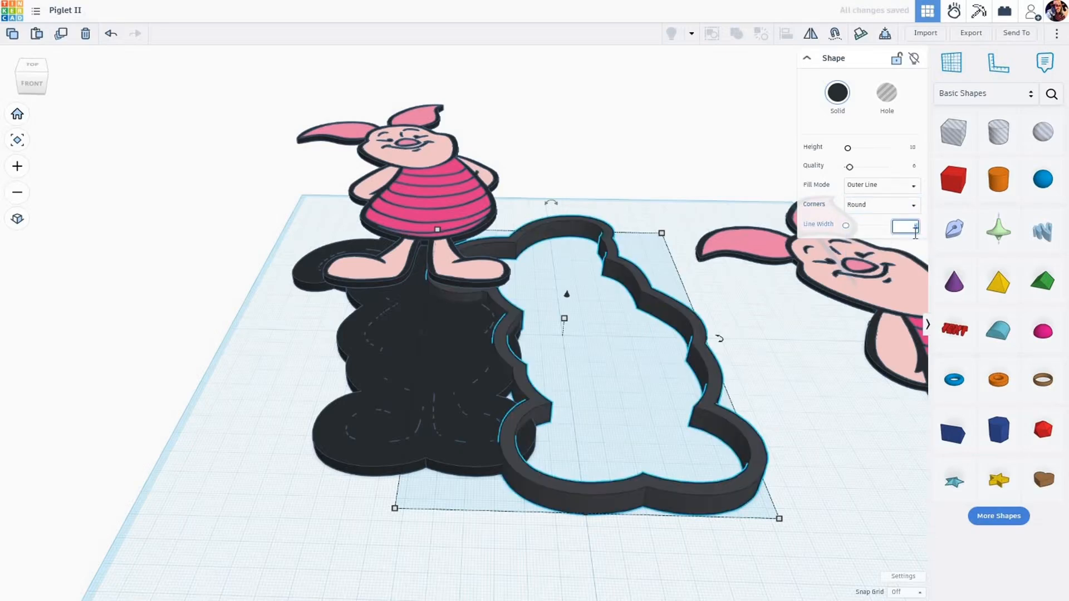
type("3")
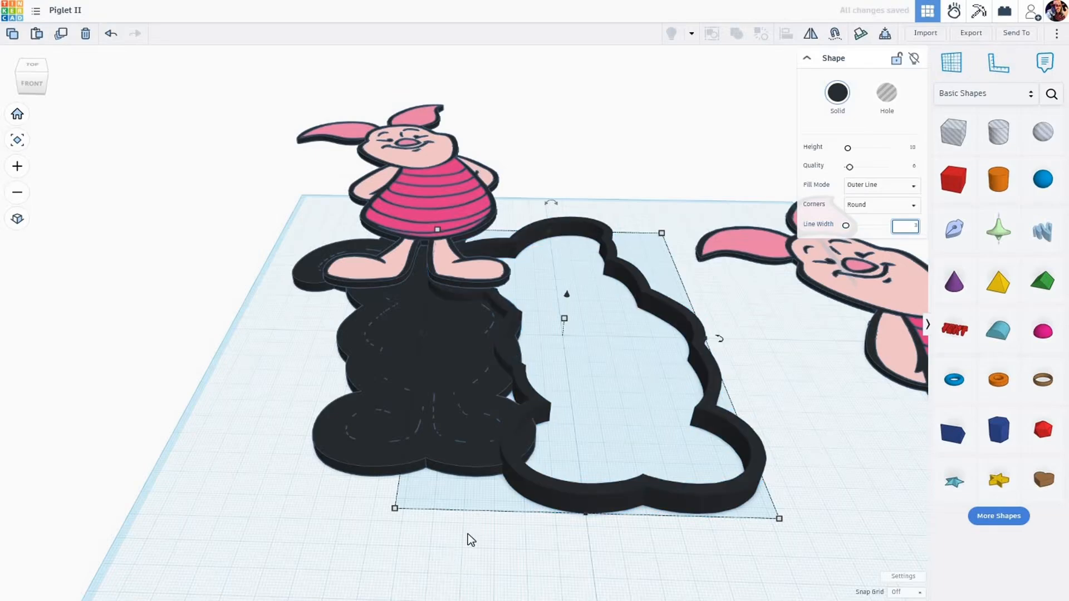
Align the outline border to the center of the silhouette backing in both horizontal directions, using the backing as the fixed reference
right_click_drag(471, 528, 472, 526)
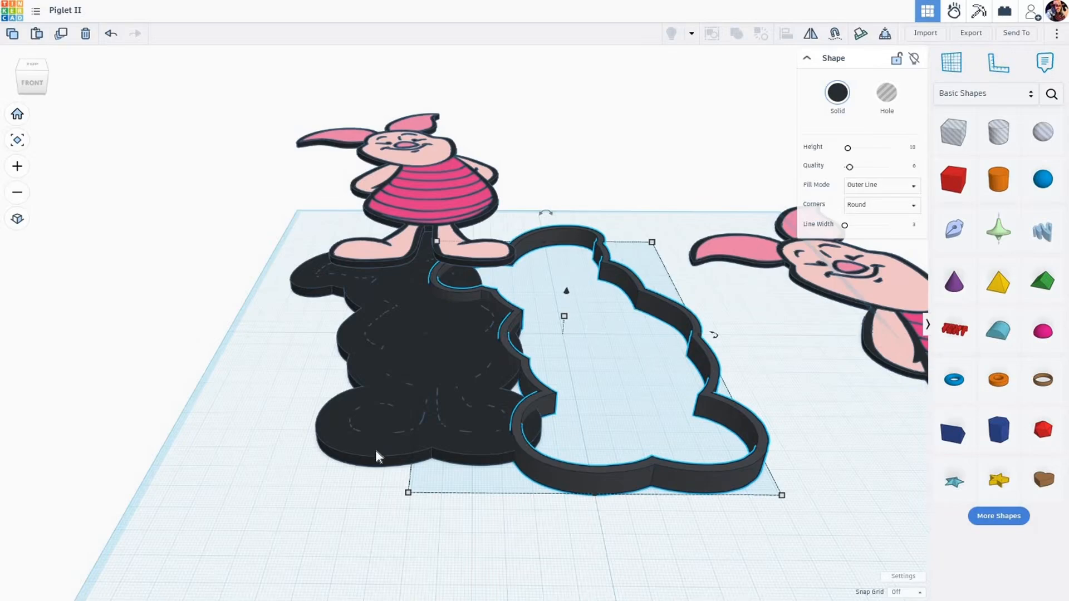
left_click(348, 439, "shift")
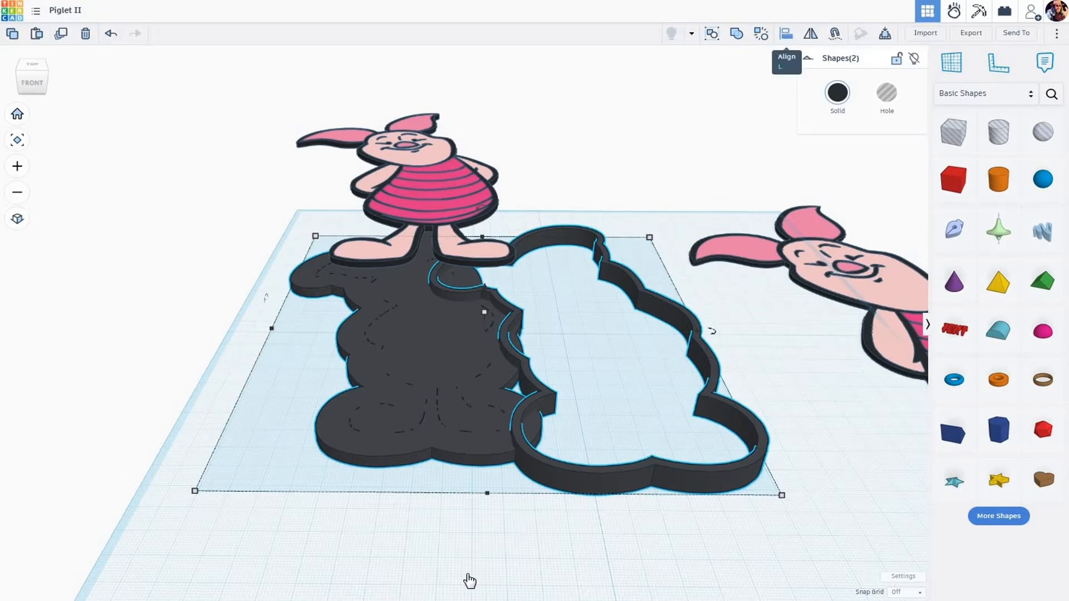
key("l")
scroll(431, 482, "up", 2)
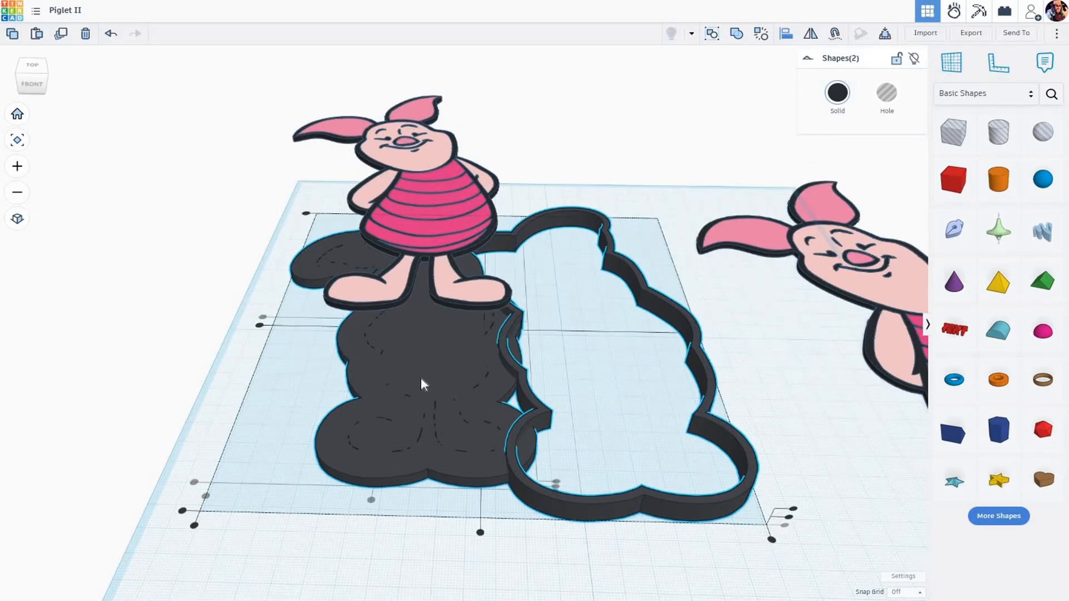
left_click(423, 374)
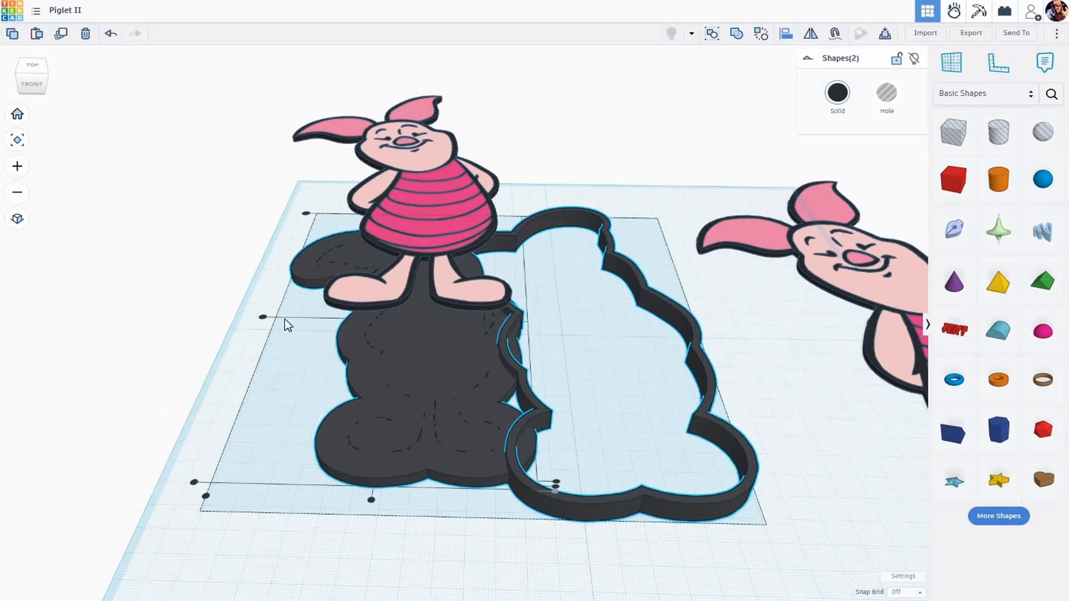
left_click(263, 318)
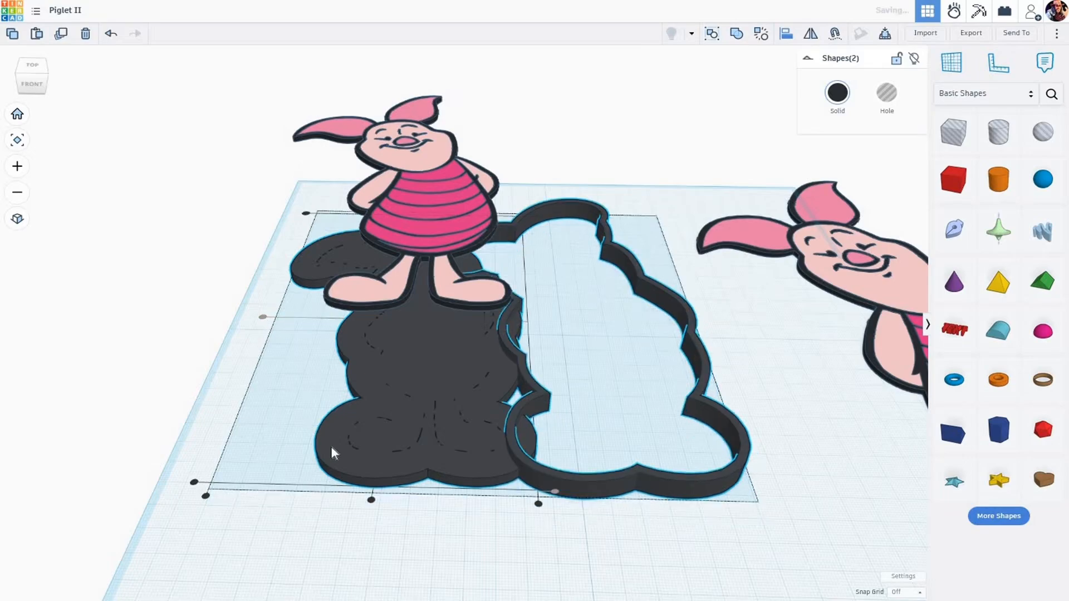
left_click(372, 500)
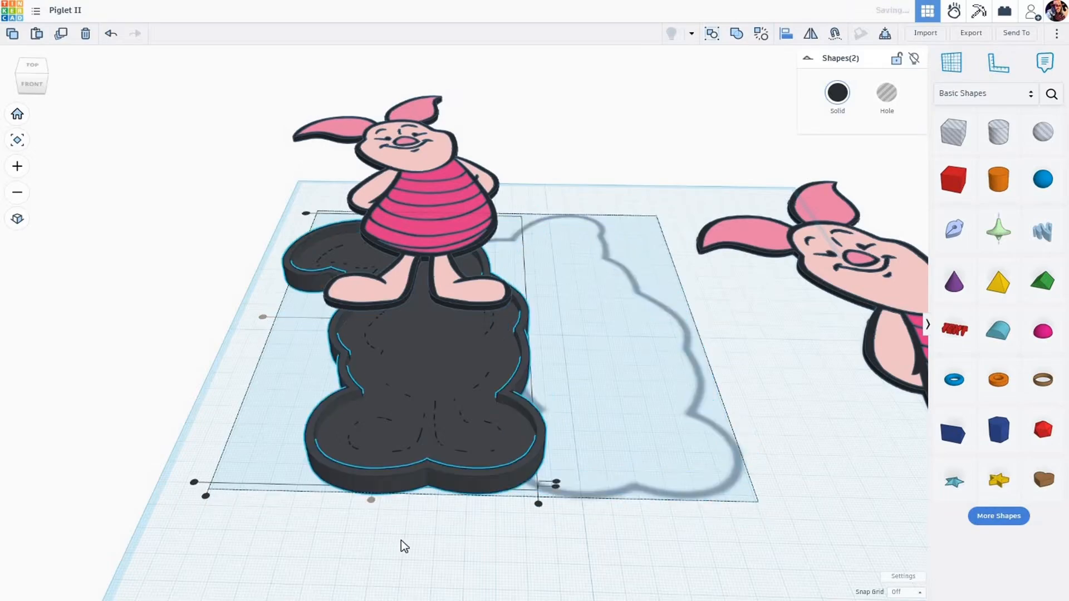
left_click(454, 535)
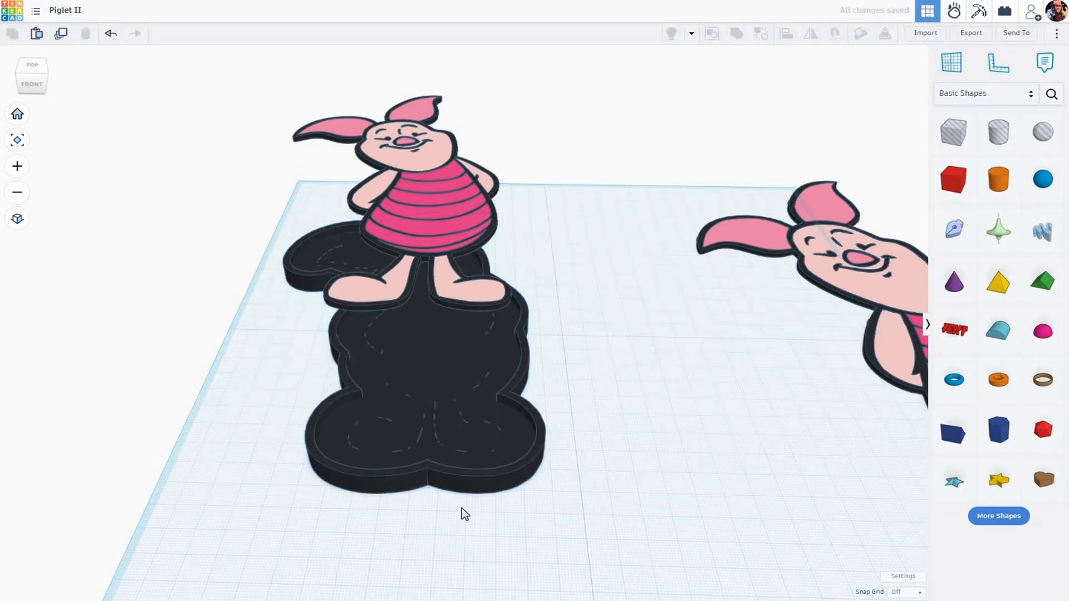
Raise the height of the outline border around the backing to about 21.93 mm
right_click_drag(461, 509, 468, 451)
left_click(467, 453)
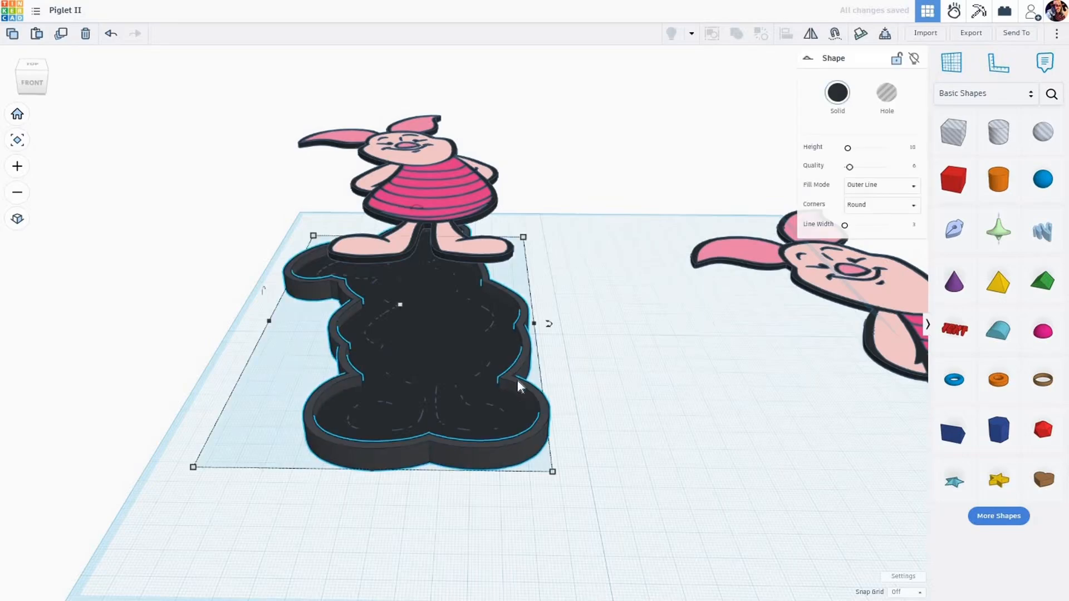
left_click_drag(398, 302, 392, 283)
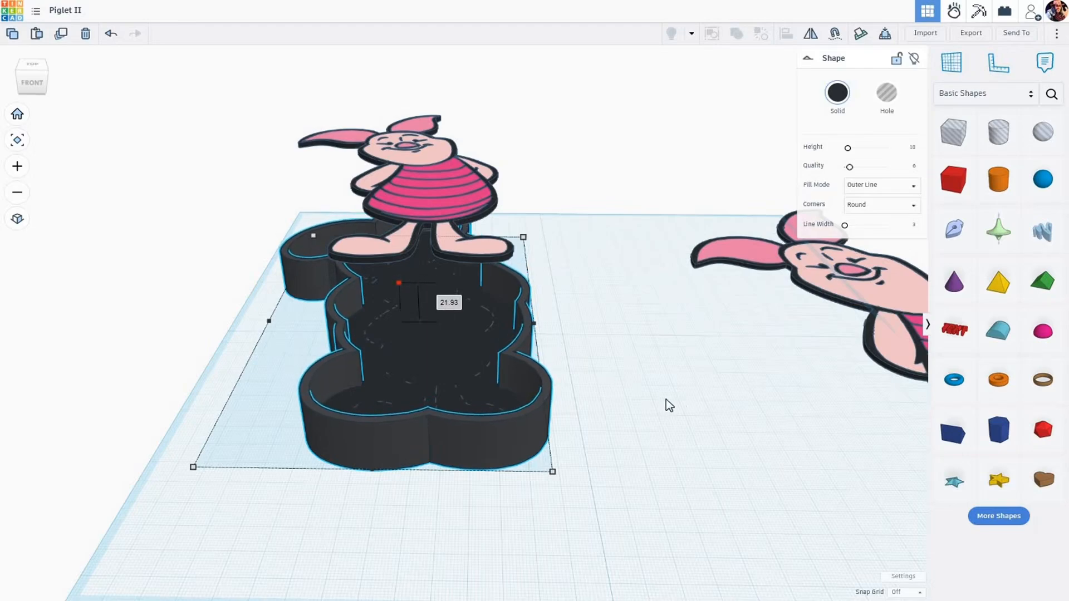
left_click(639, 390)
mouse_move(640, 393)
right_mouse_down()
mouse_move(635, 384)
mouse_move(637, 419)
mouse_move(638, 394)
mouse_move(640, 409)
right_mouse_up()
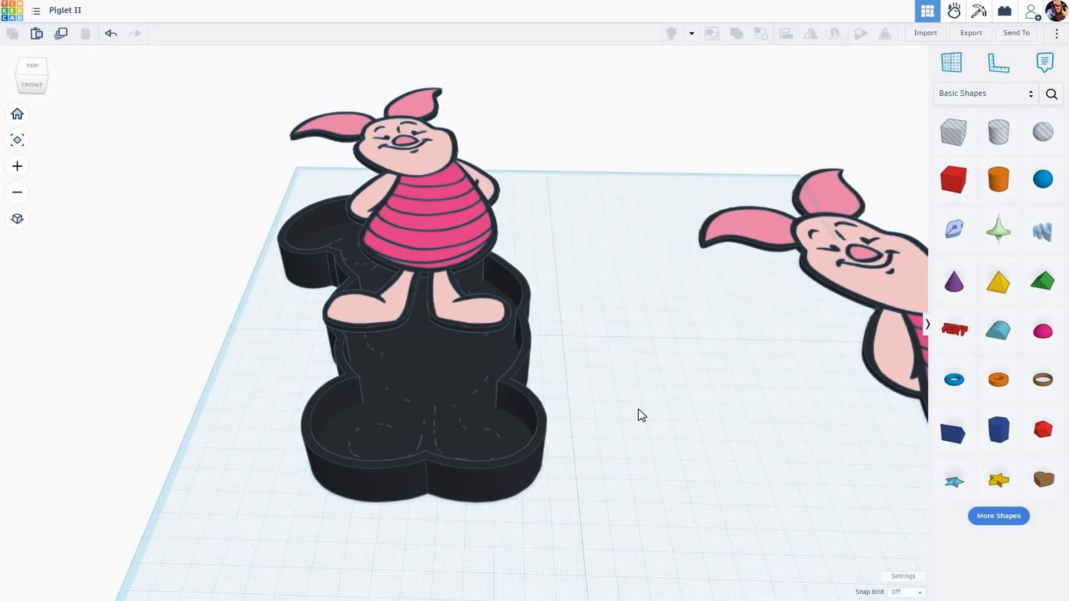
right_click_drag(636, 396, 625, 419)
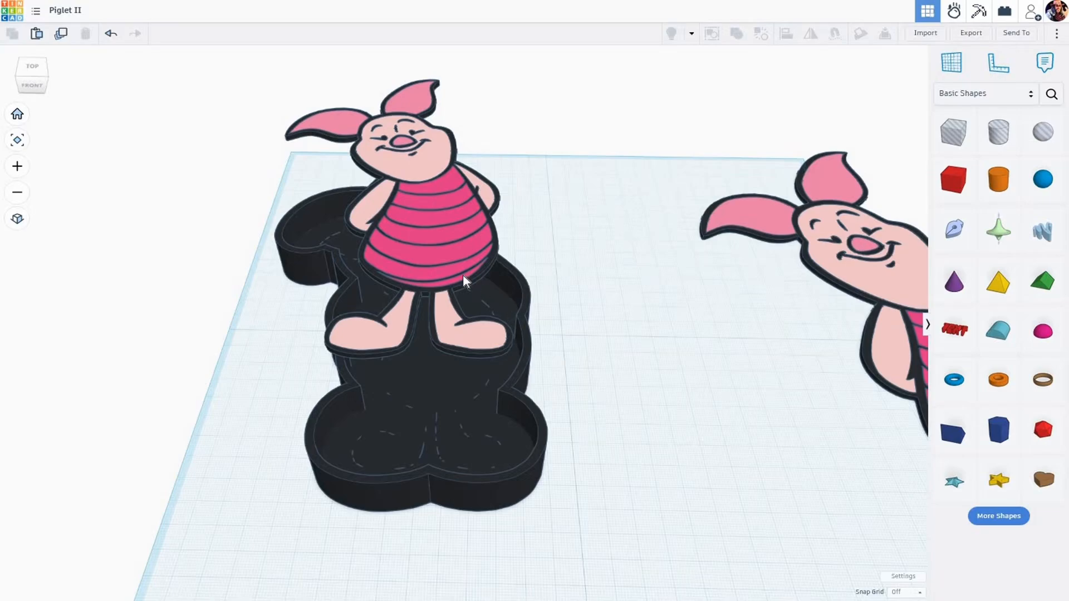
scroll(463, 274, "up", 2)
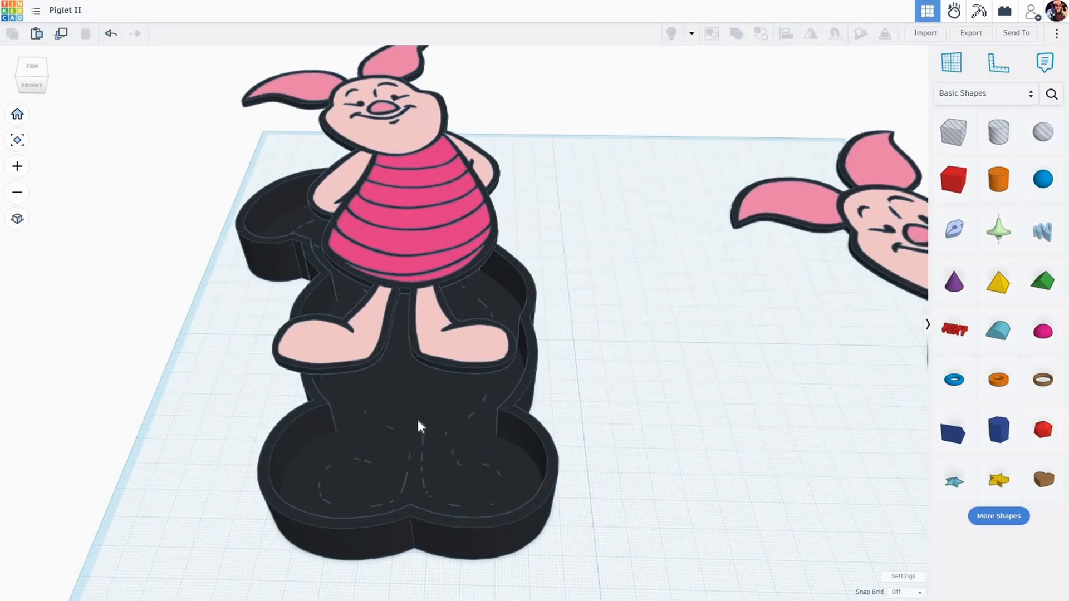
scroll(417, 418, "up", 3)
scroll(424, 421, "up", 5)
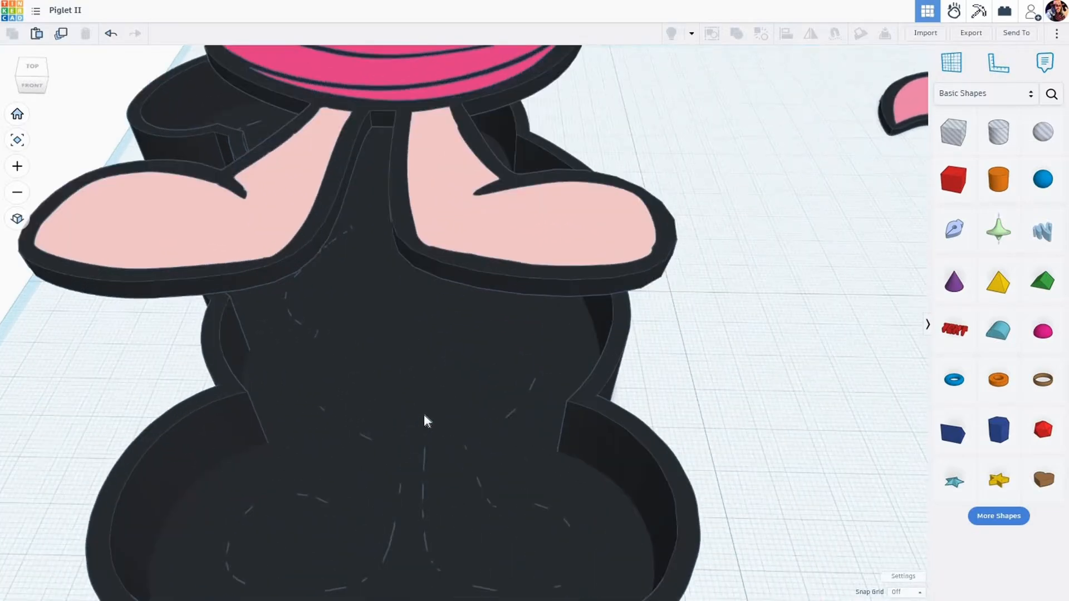